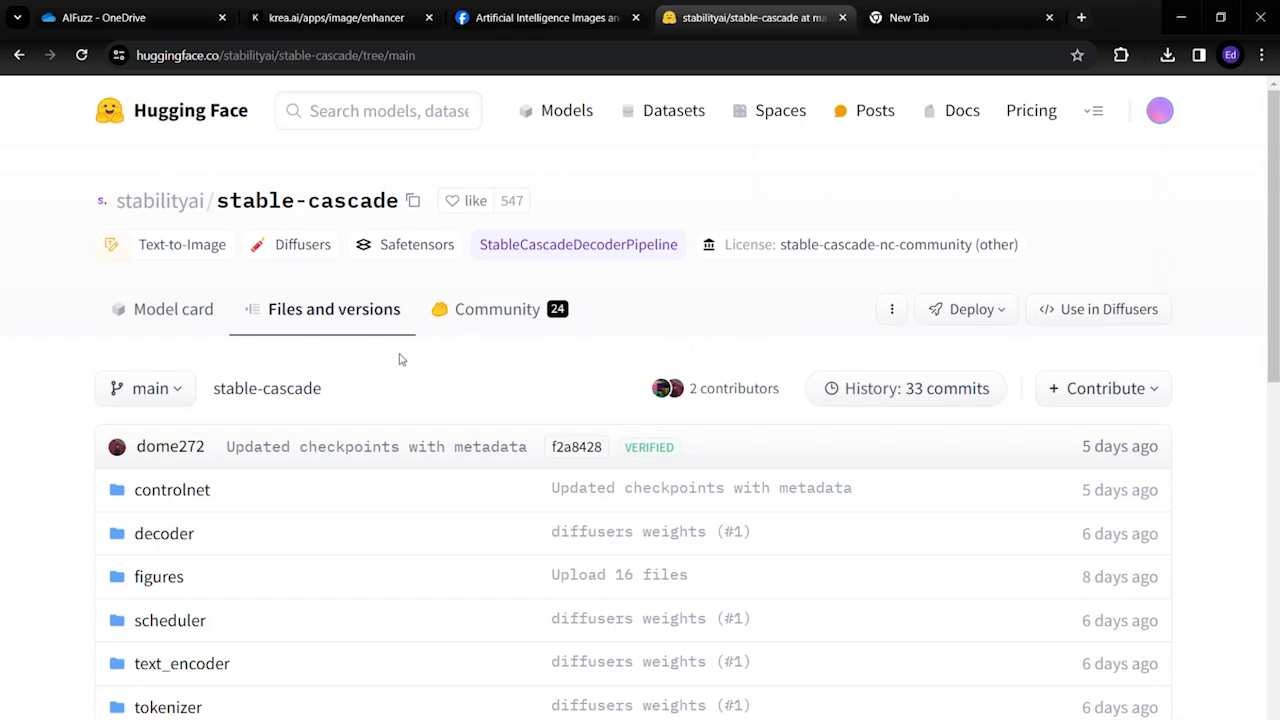
Step: Look through the folders and files listed under Files and versions of the stabilityai/stable-cascade repository
scroll(689, 323, down, 3)
scroll(689, 323, up, 3)
scroll(646, 318, down, 1)
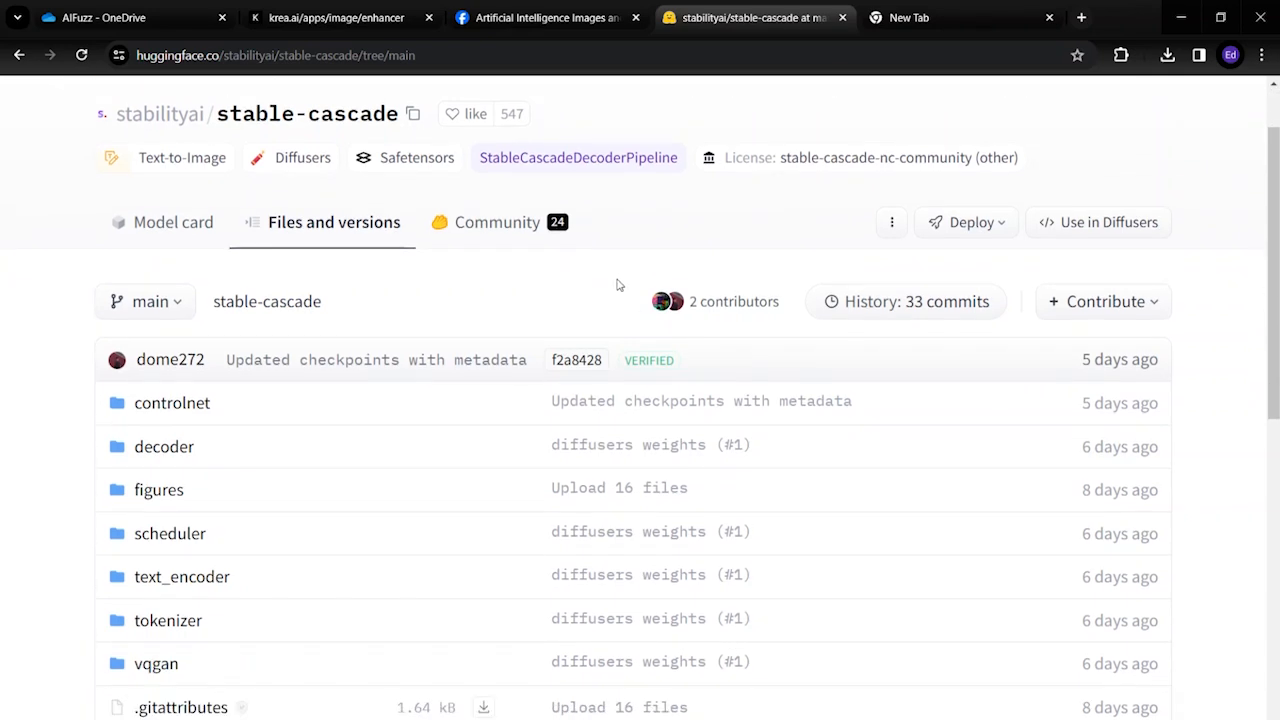
scroll(640, 286, down, 3)
scroll(700, 286, up, 4)
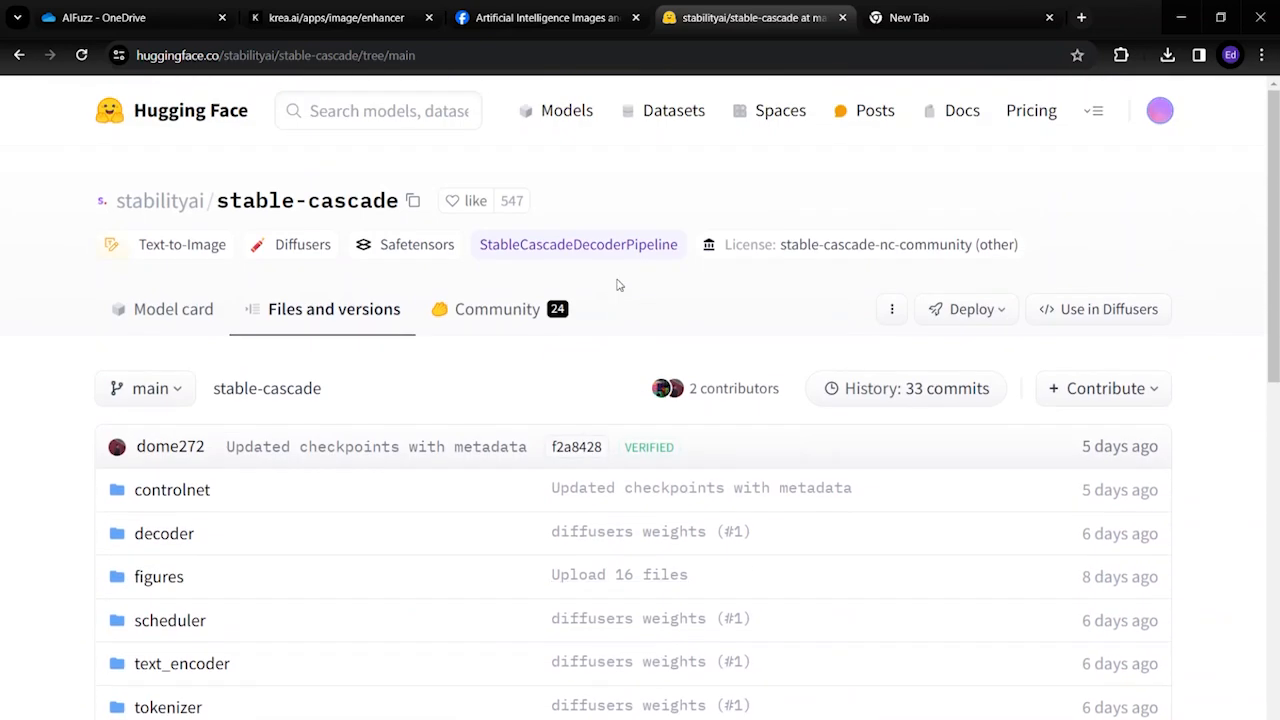
scroll(612, 316, down, 5)
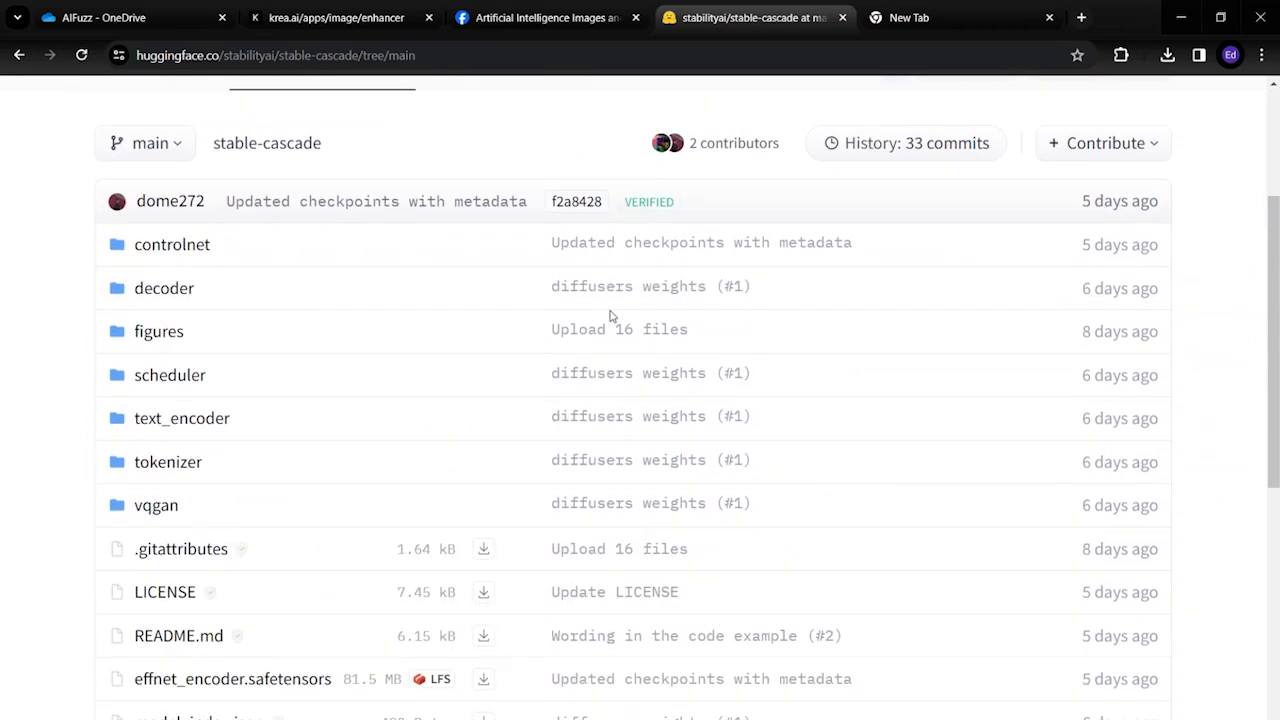
scroll(385, 365, down, 3)
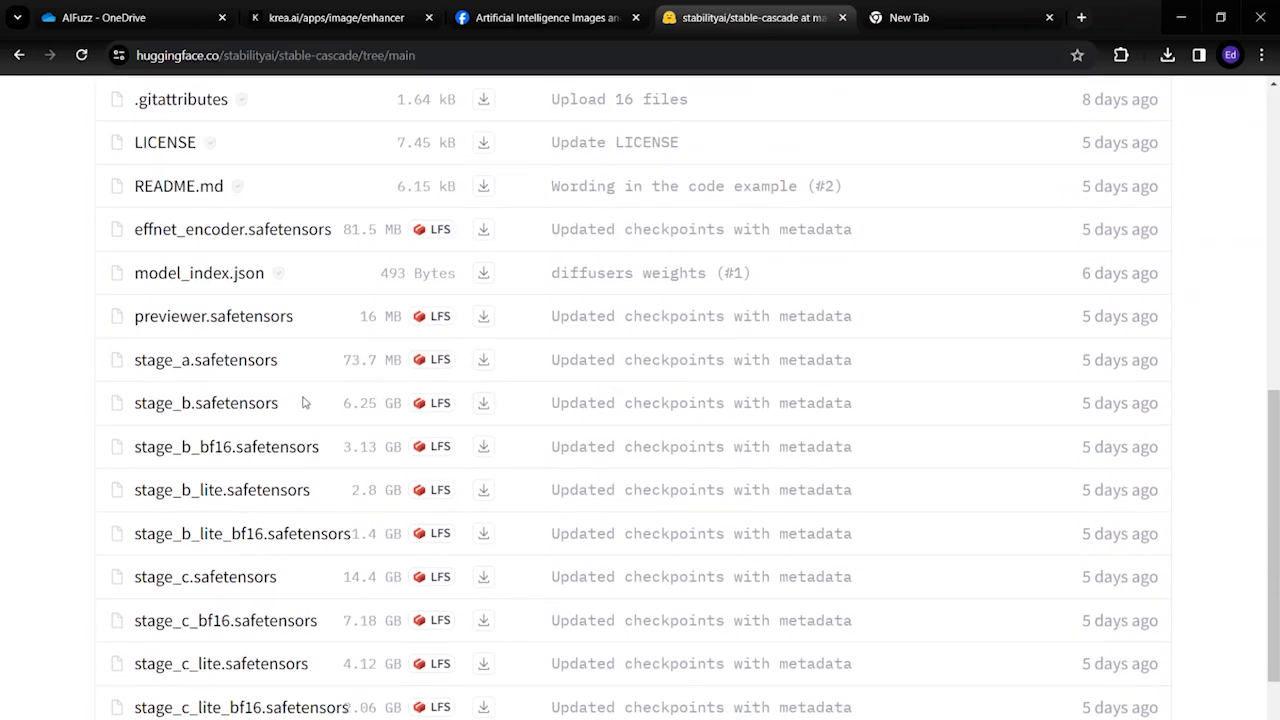
scroll(277, 449, down, 2)
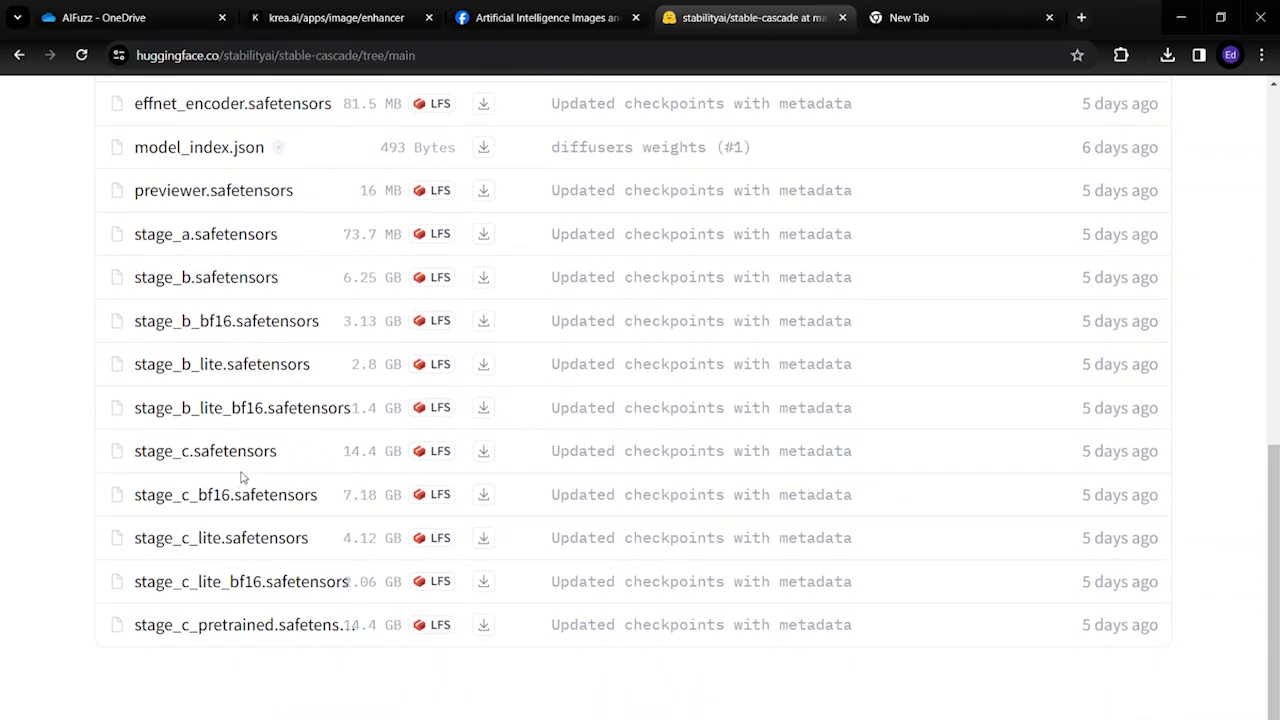
Step: Compare the stage_a, stage_b and stage_c safetensors checkpoints in the file list, including their bf16 and lite variants and sizes
scroll(228, 441, up, 3)
scroll(228, 441, down, 3)
scroll(257, 417, up, 2)
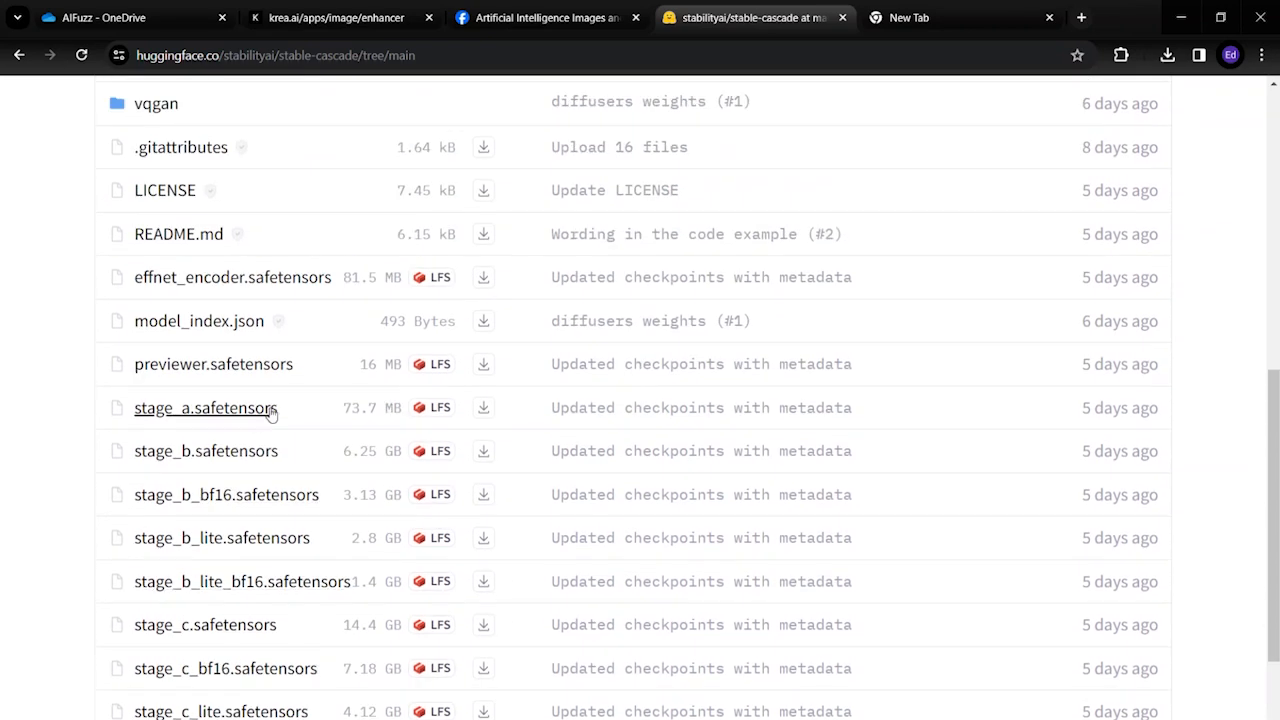
scroll(274, 411, down, 2)
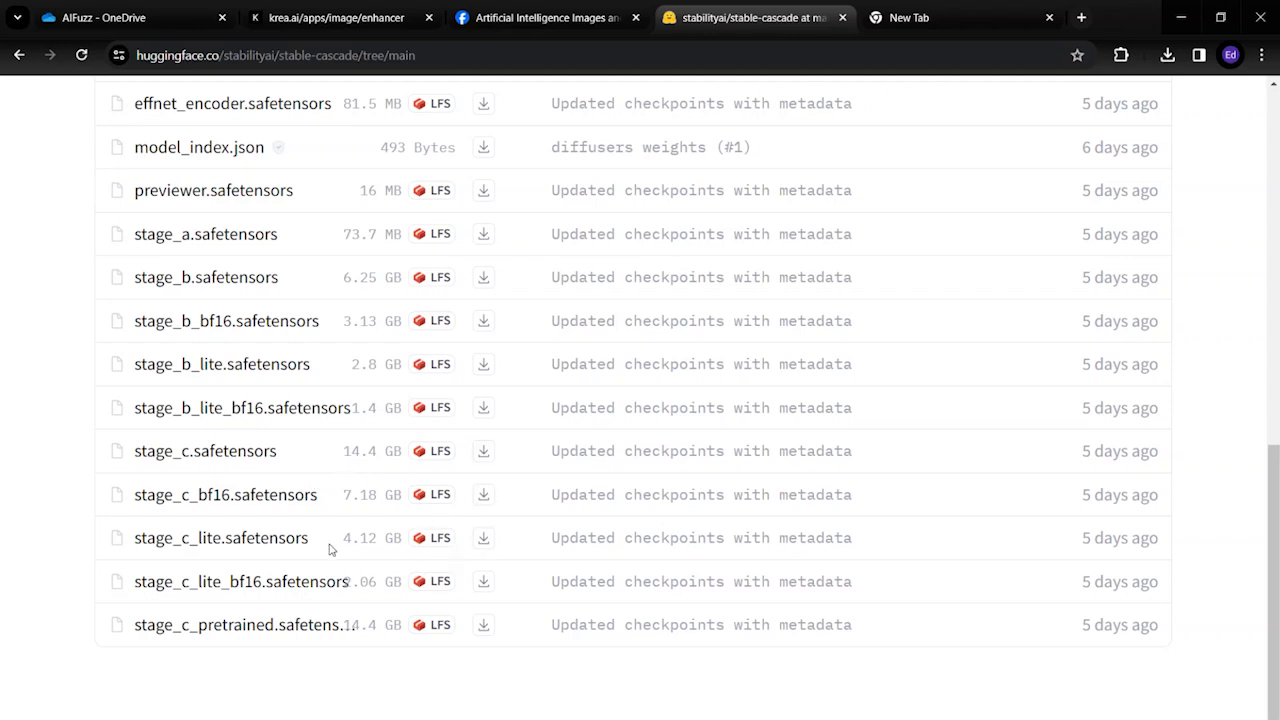
scroll(266, 400, up, 1)
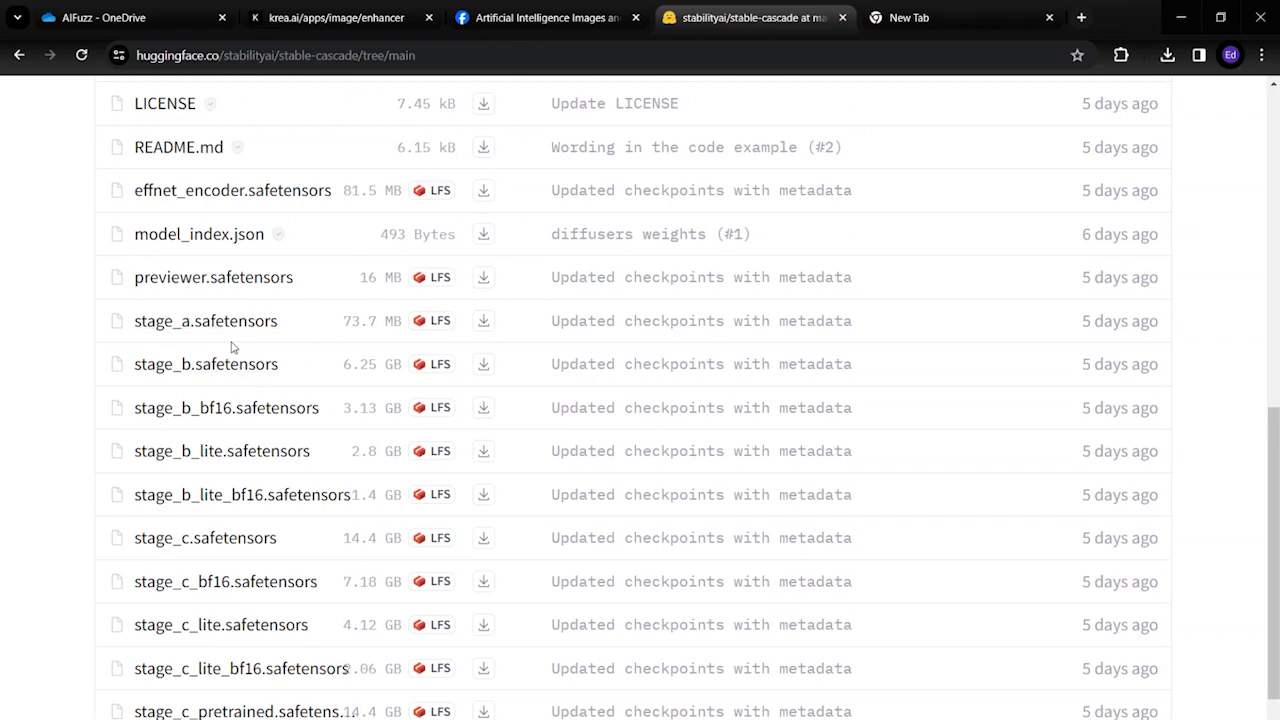
scroll(330, 505, down, 1)
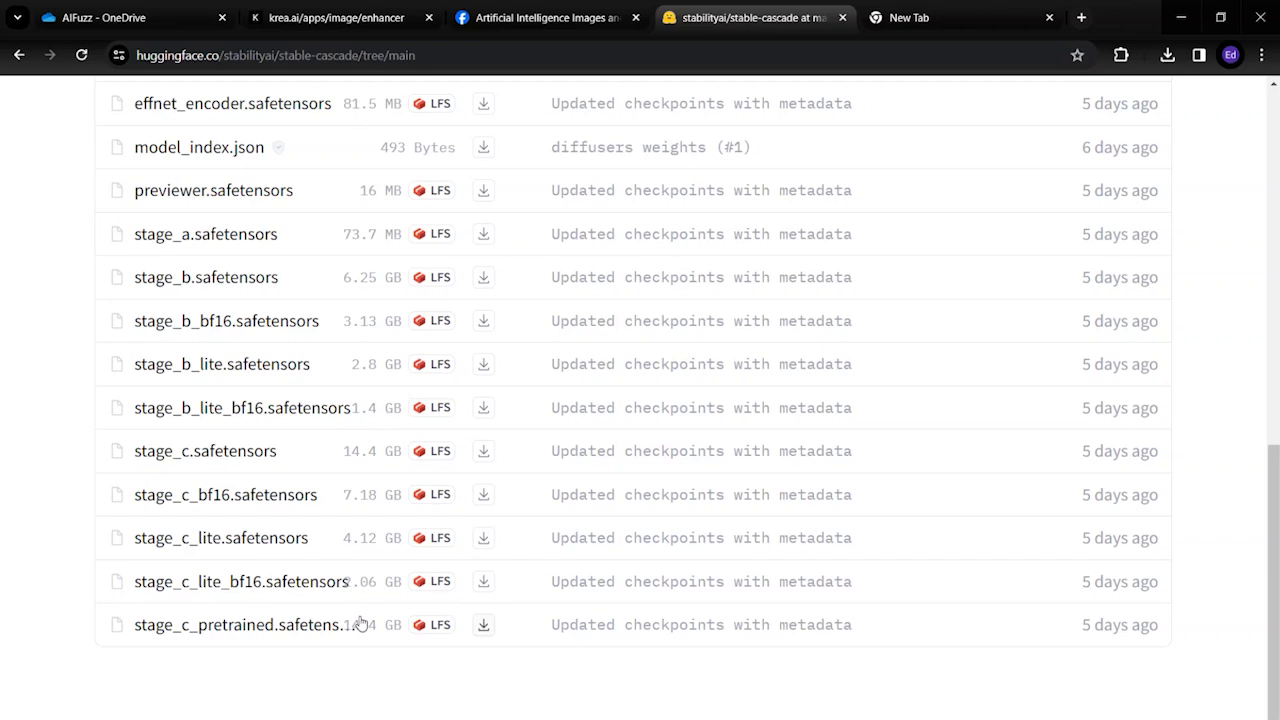
scroll(383, 679, up, 1)
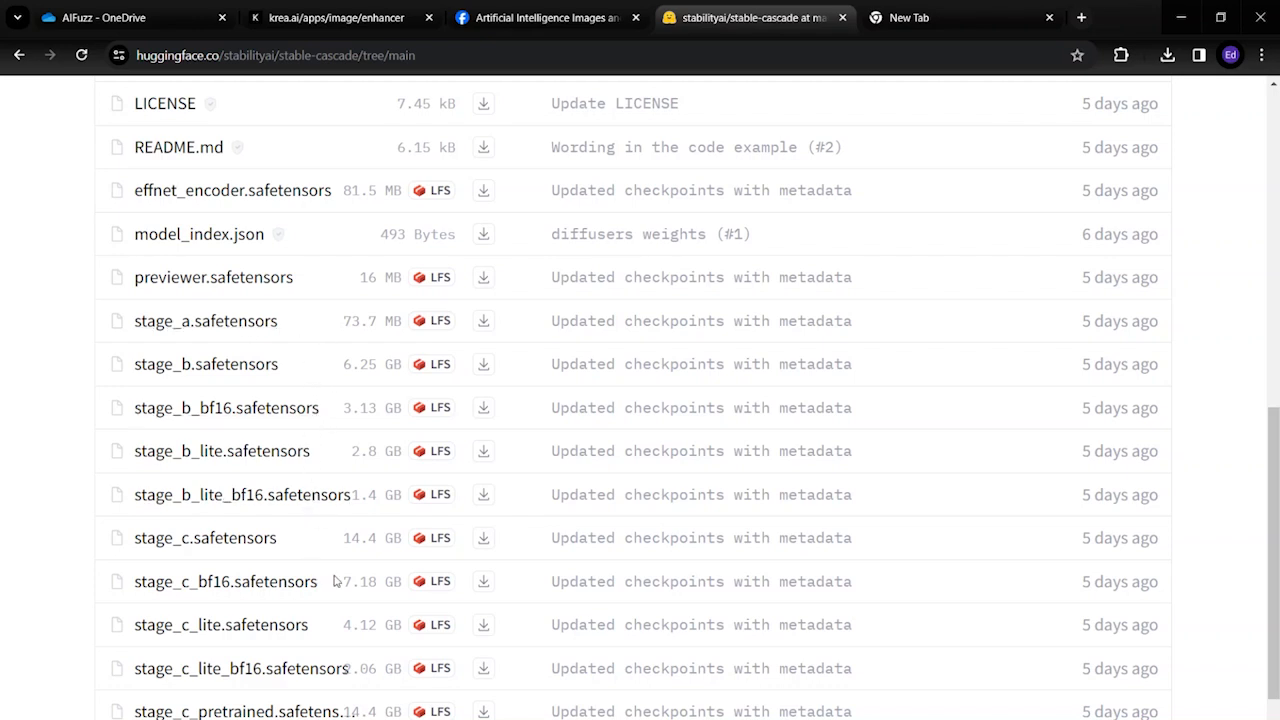
scroll(335, 582, down, 2)
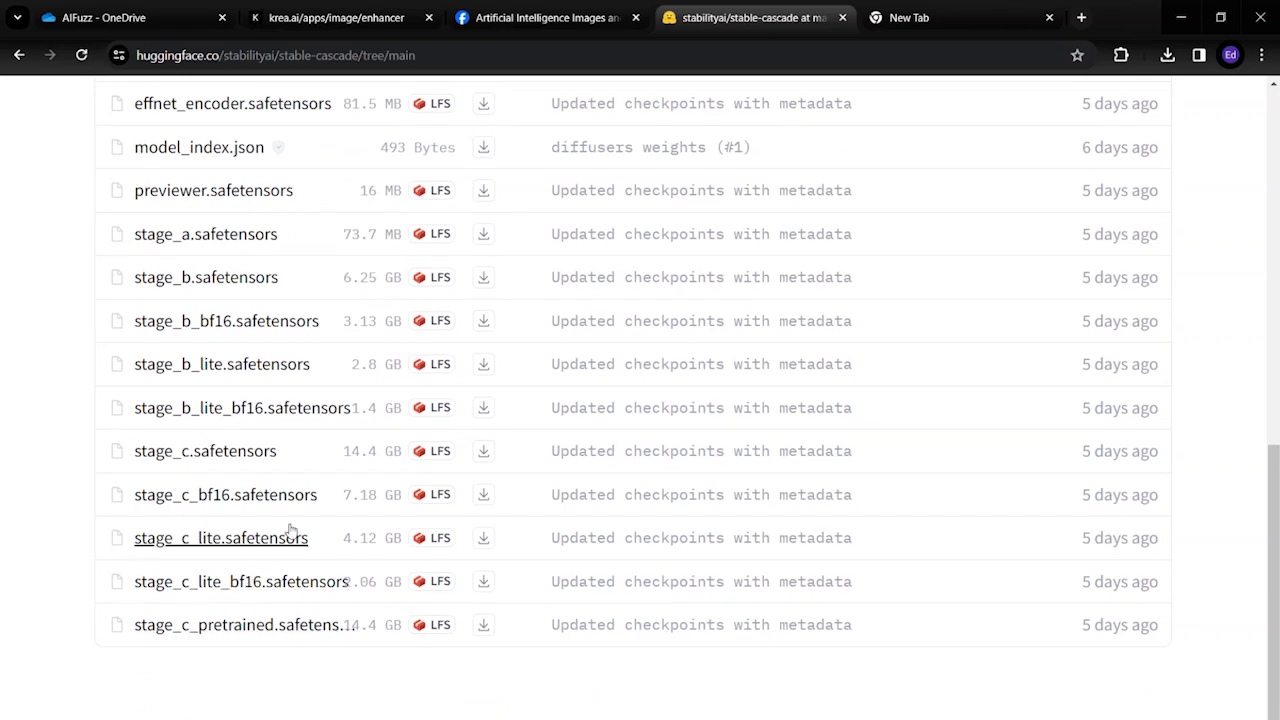
scroll(330, 529, up, 5)
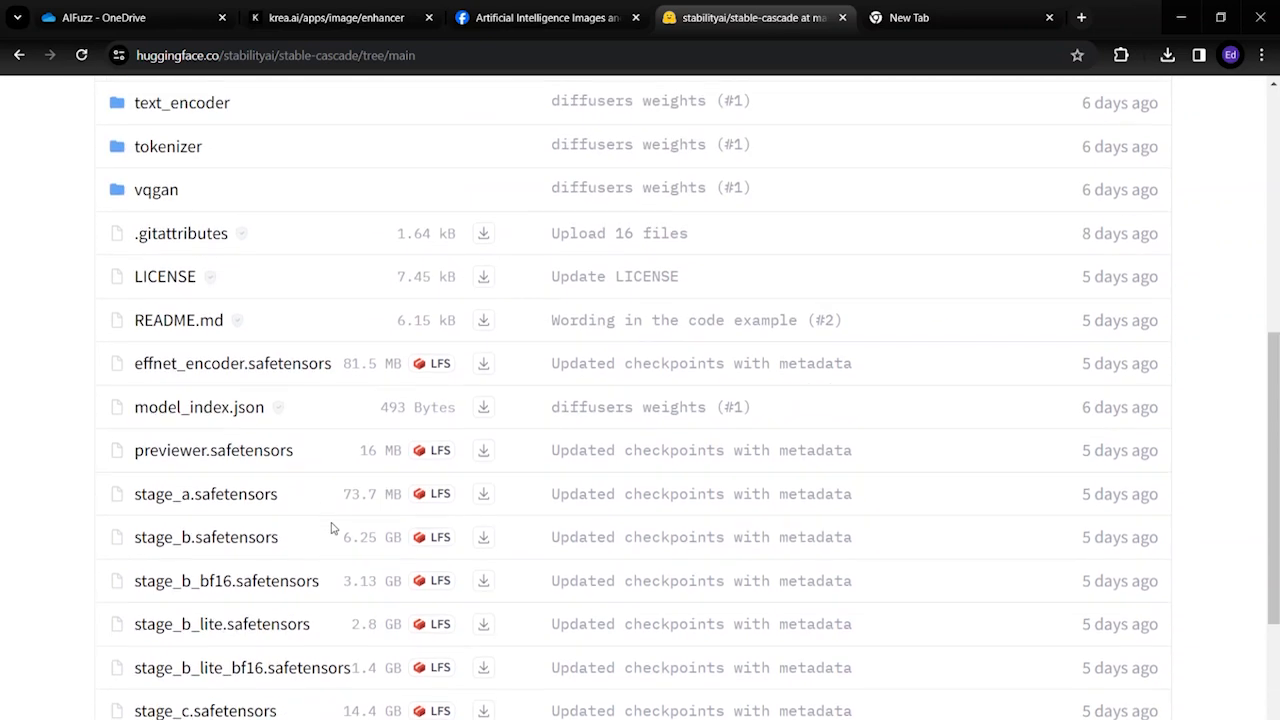
scroll(330, 520, up, 3)
scroll(323, 449, down, 2)
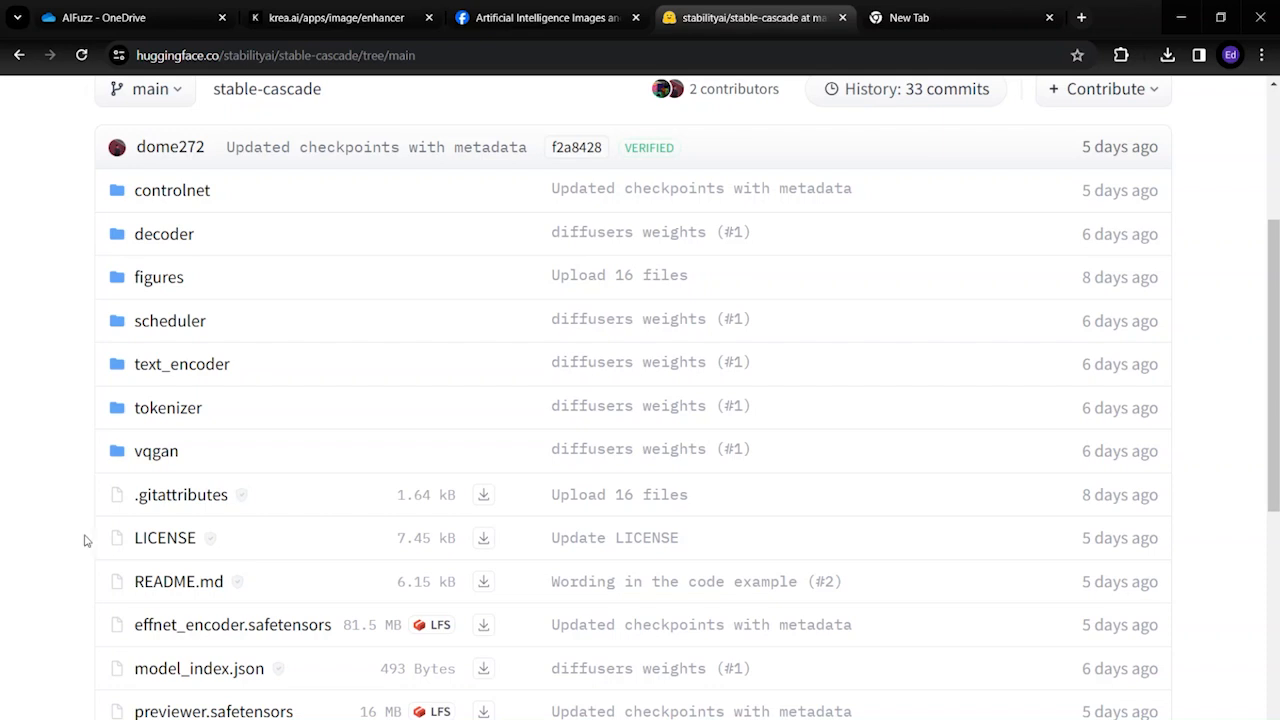
scroll(85, 540, up, 3)
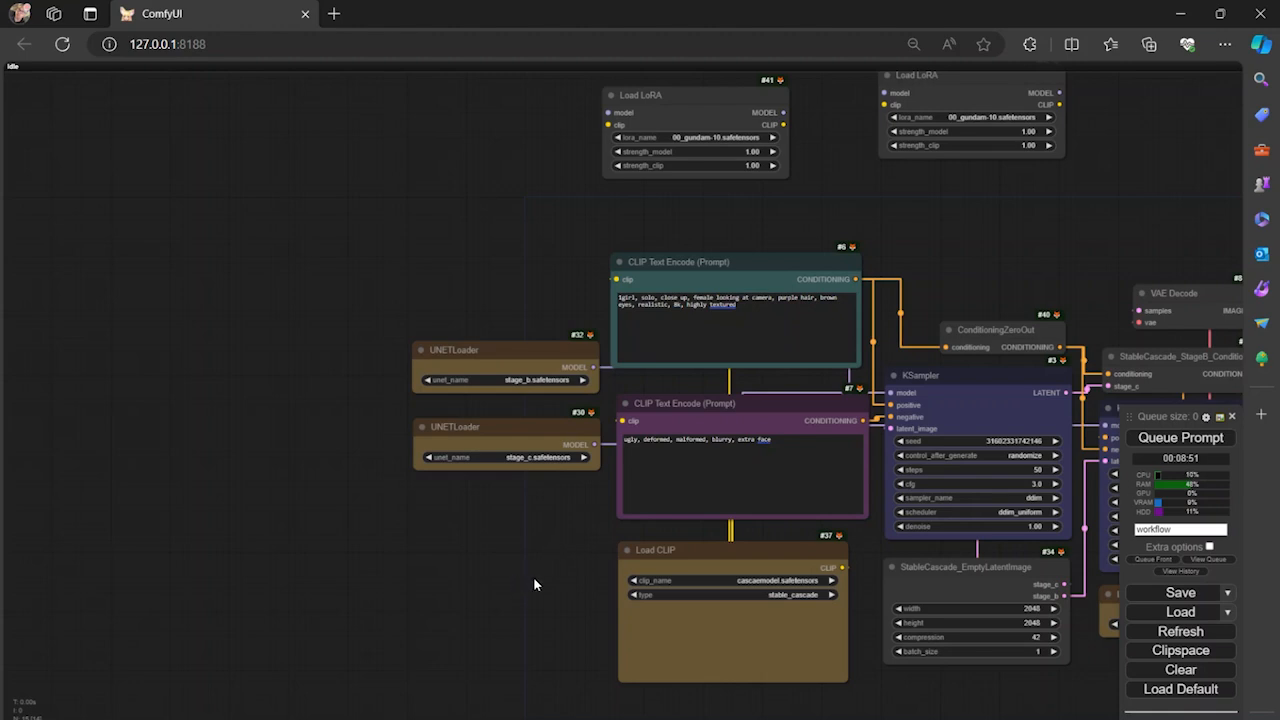
Step: In the ComfyUI workflow, arrange the two Load LoRA nodes side by side above the positive prompt node
drag(532, 583, 380, 577)
drag(830, 234, 738, 297)
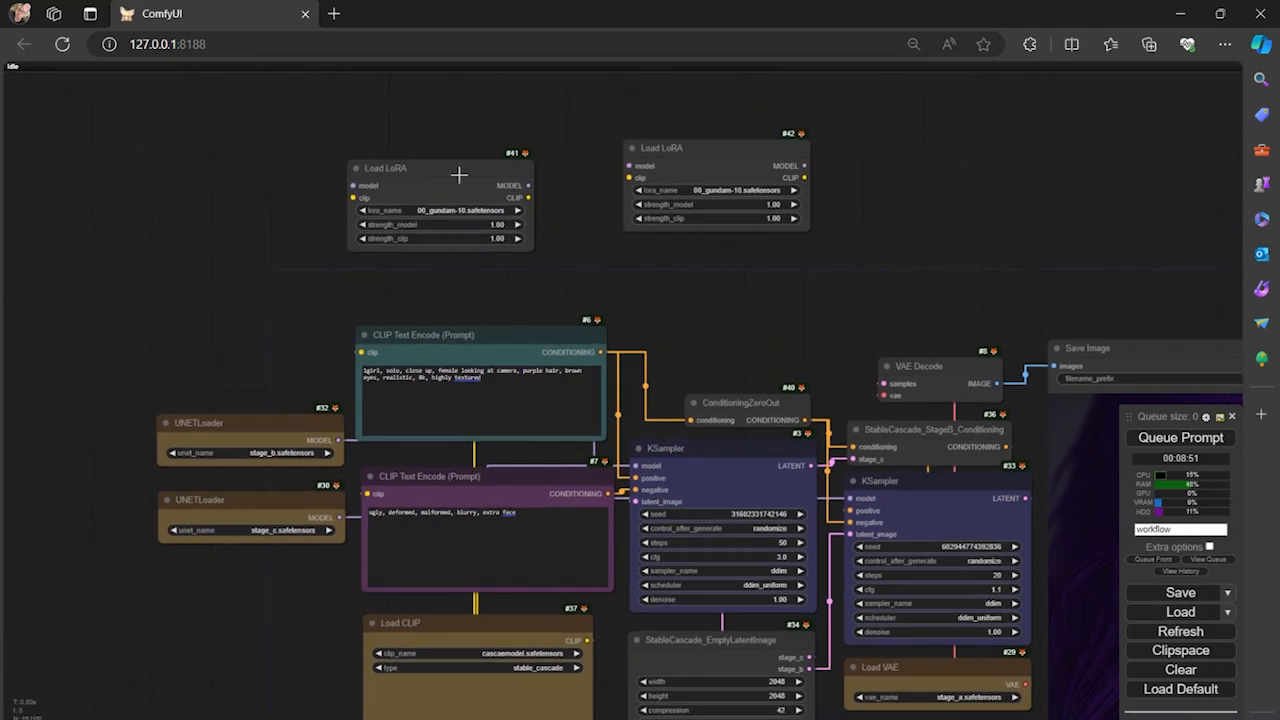
drag(459, 175, 465, 147)
drag(702, 155, 650, 140)
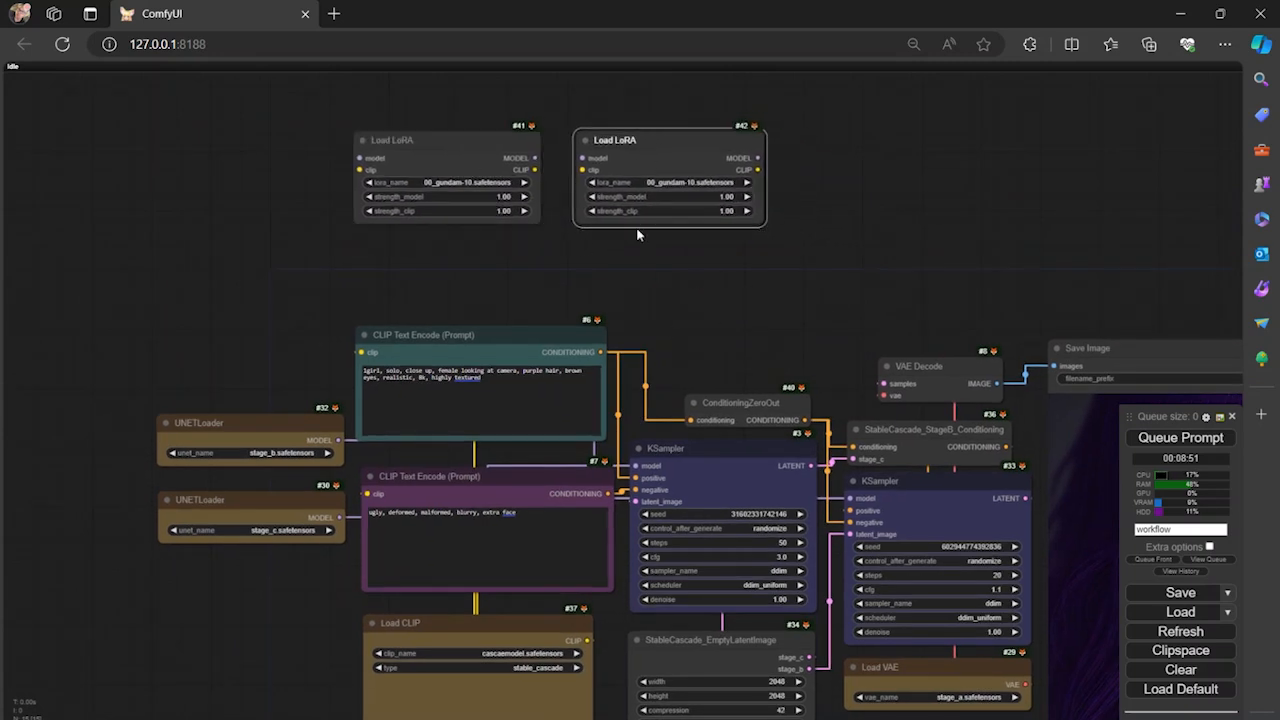
Step: Move the stage_c UNETLoader node slightly closer beneath the stage_b UNETLoader node
drag(542, 268, 706, 226)
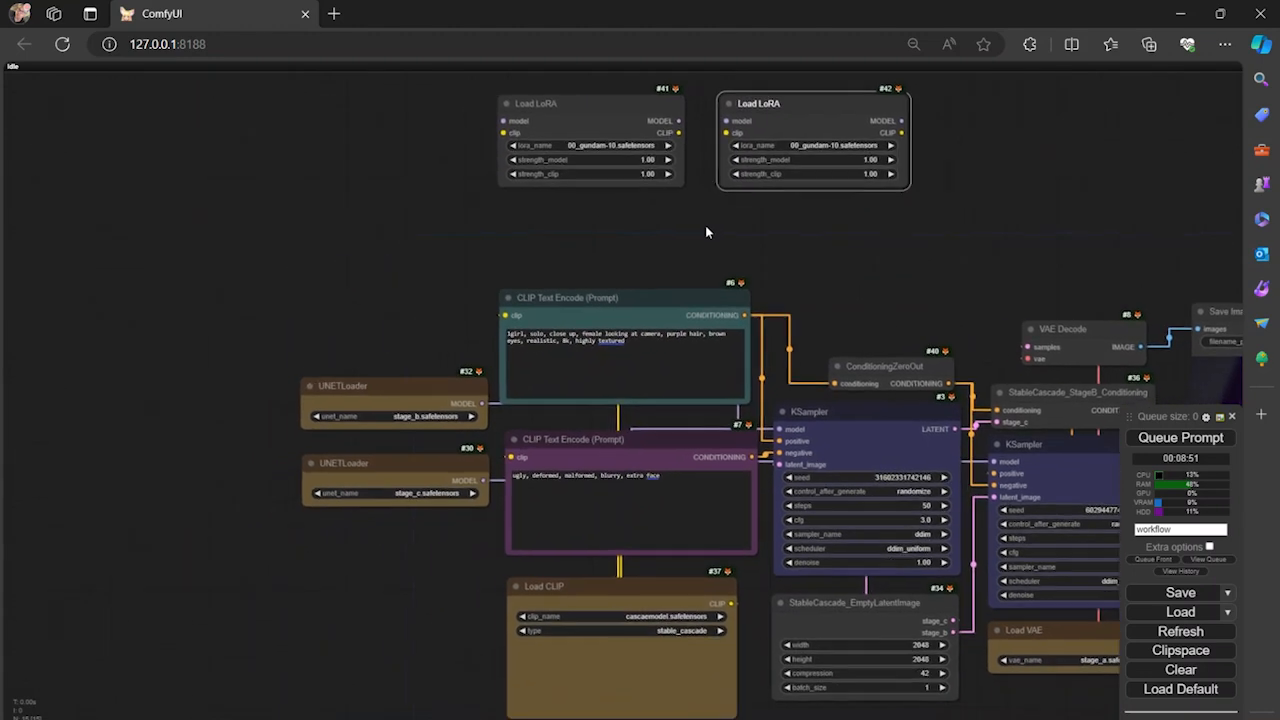
scroll(475, 279, up, 2)
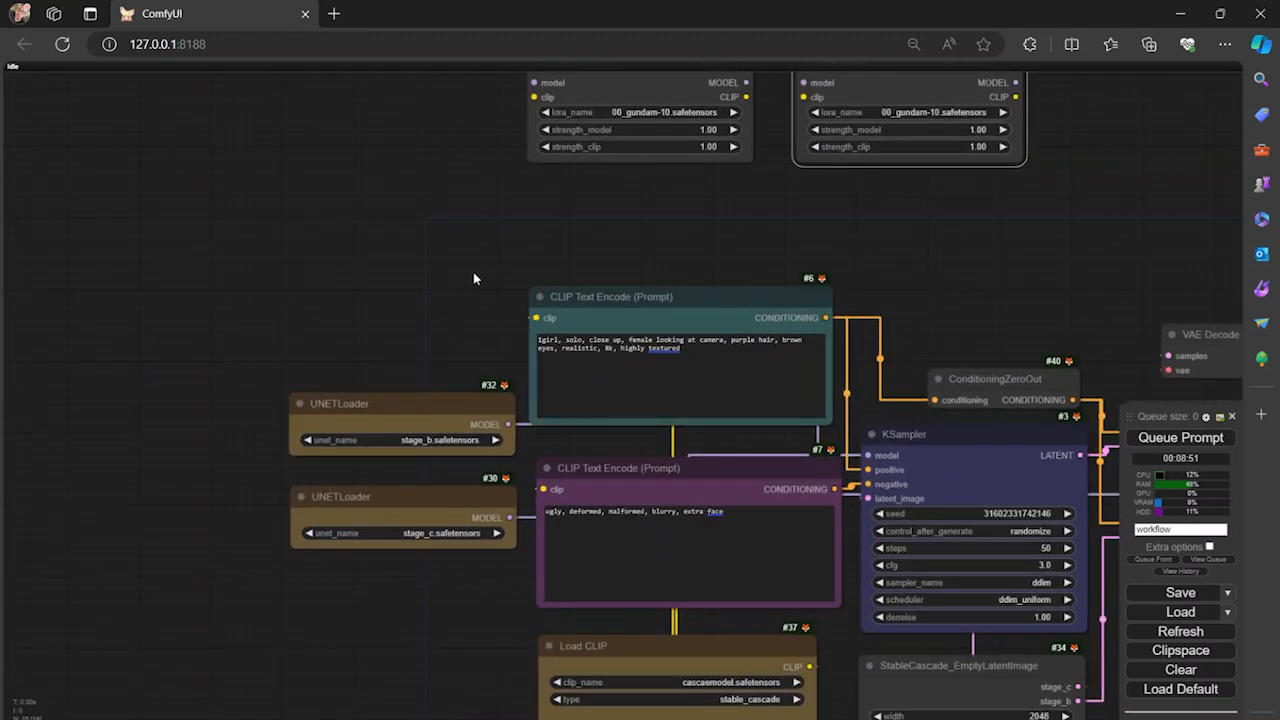
drag(762, 232, 685, 173)
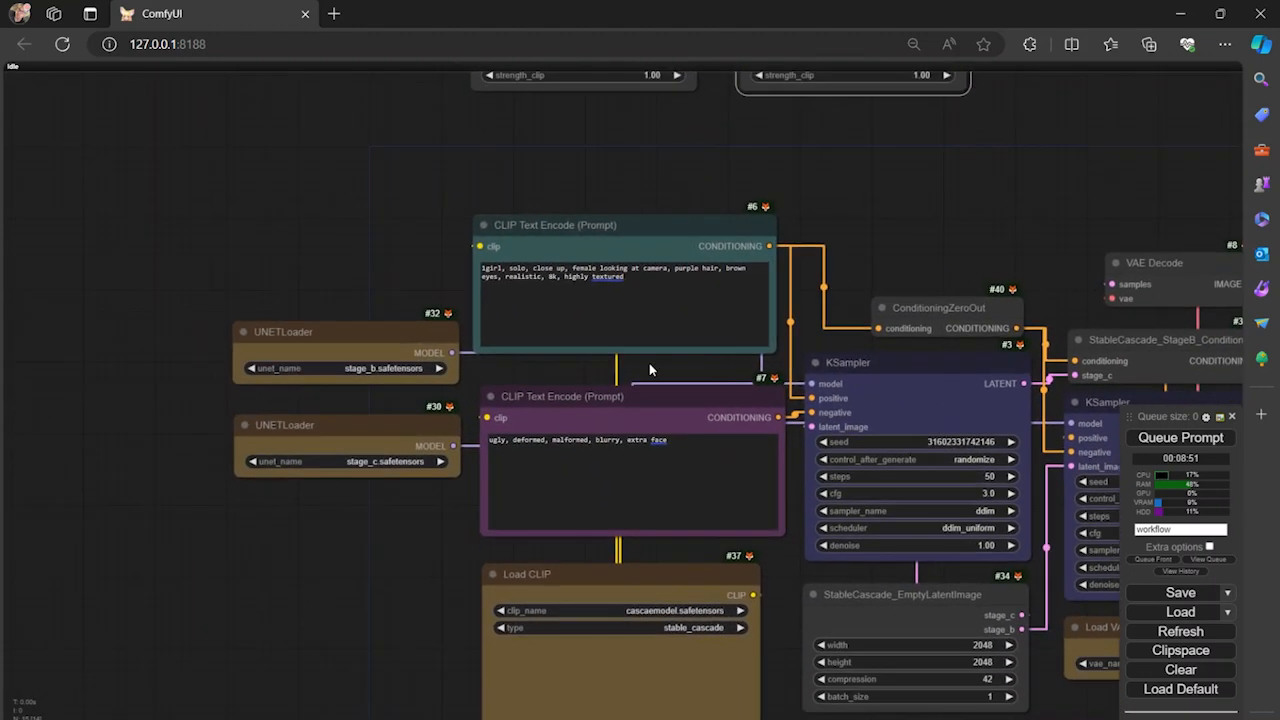
drag(357, 545, 412, 525)
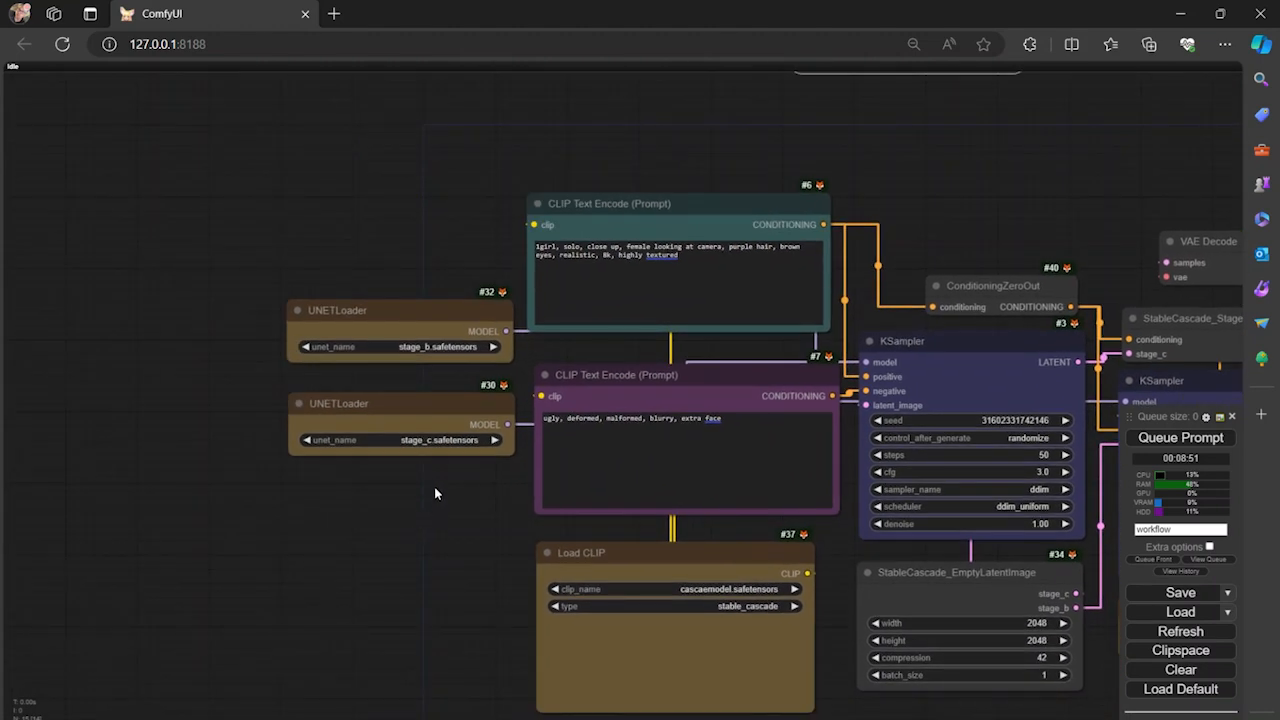
scroll(434, 486, up, 3)
drag(355, 175, 351, 174)
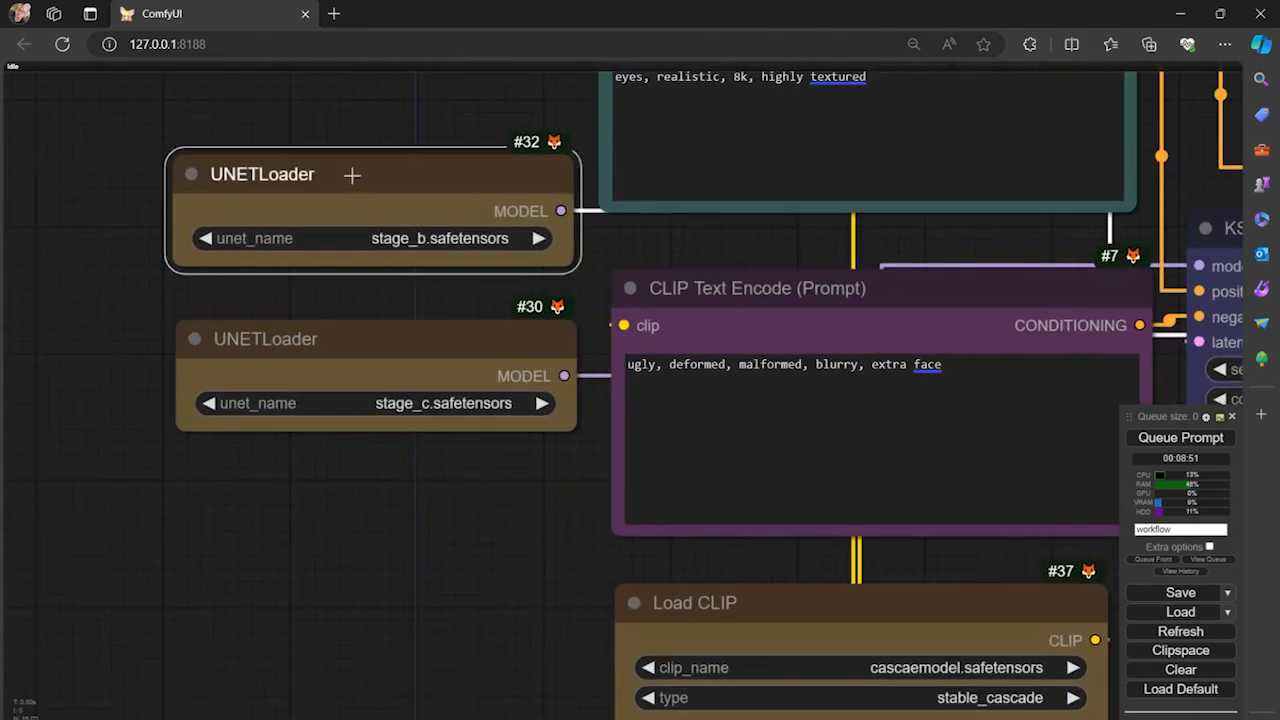
click(372, 338)
drag(372, 338, 372, 325)
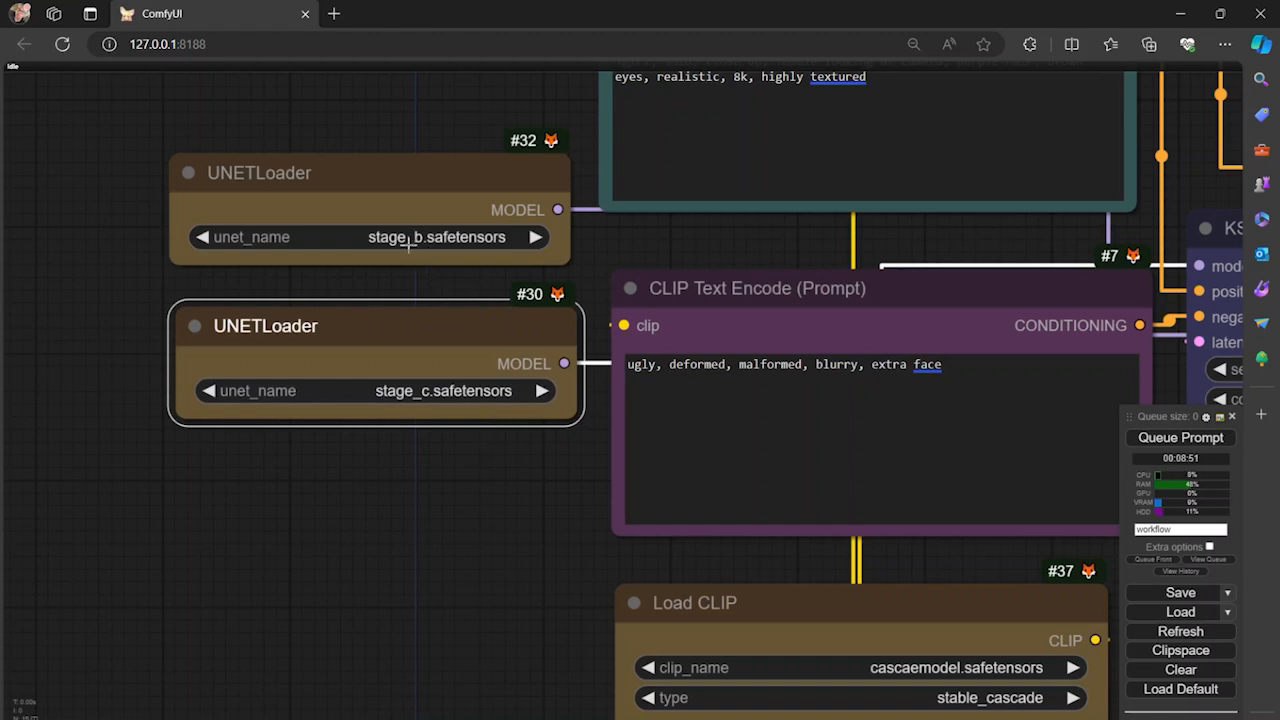
Step: Shift the positive CLIP Text Encode node slightly so that it lines up above the negative prompt node
drag(494, 478, 353, 568)
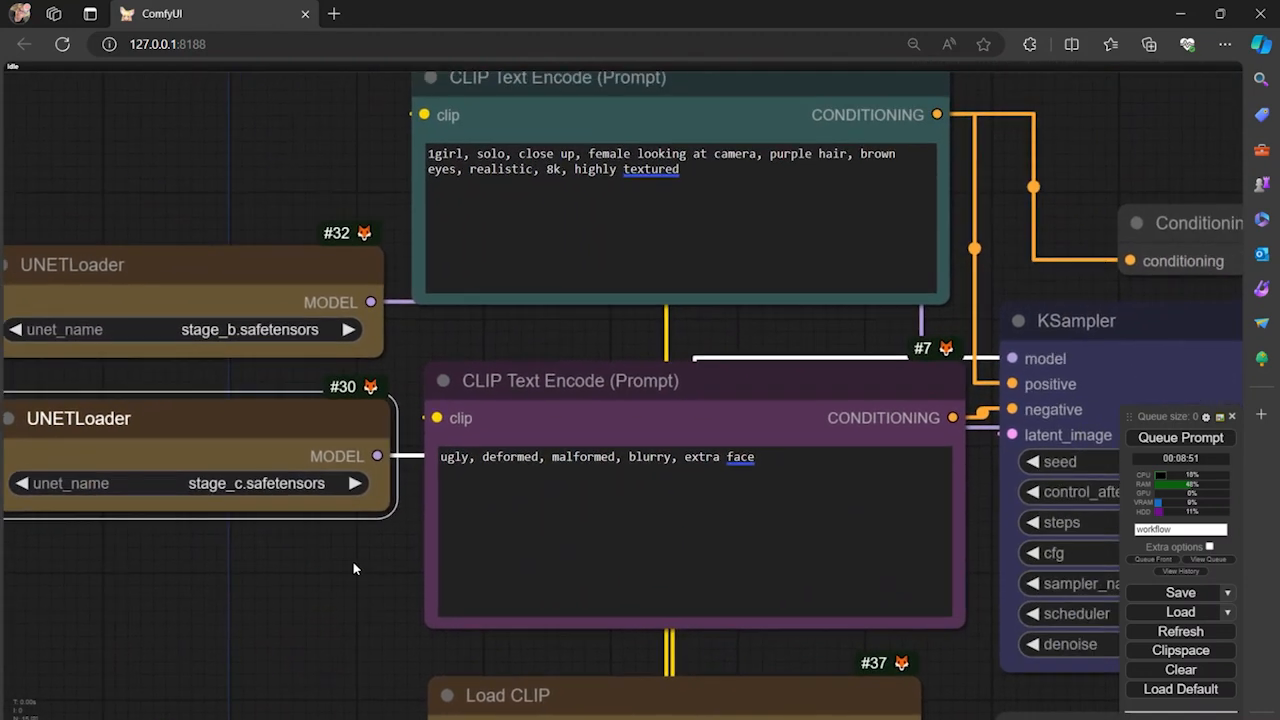
drag(340, 201, 273, 259)
drag(502, 159, 519, 157)
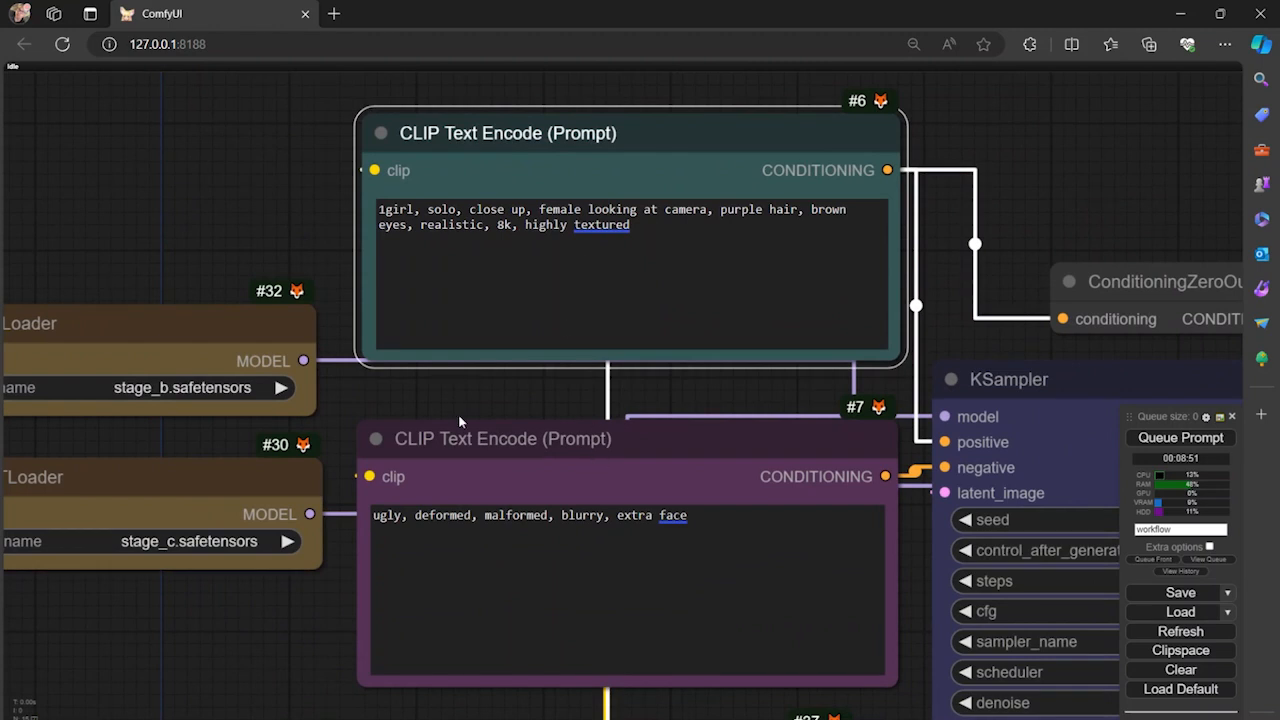
Step: Select the Load CLIP node and choose stable_cascade as its type, checking the available type options
scroll(459, 418, down, 5)
drag(354, 635, 275, 422)
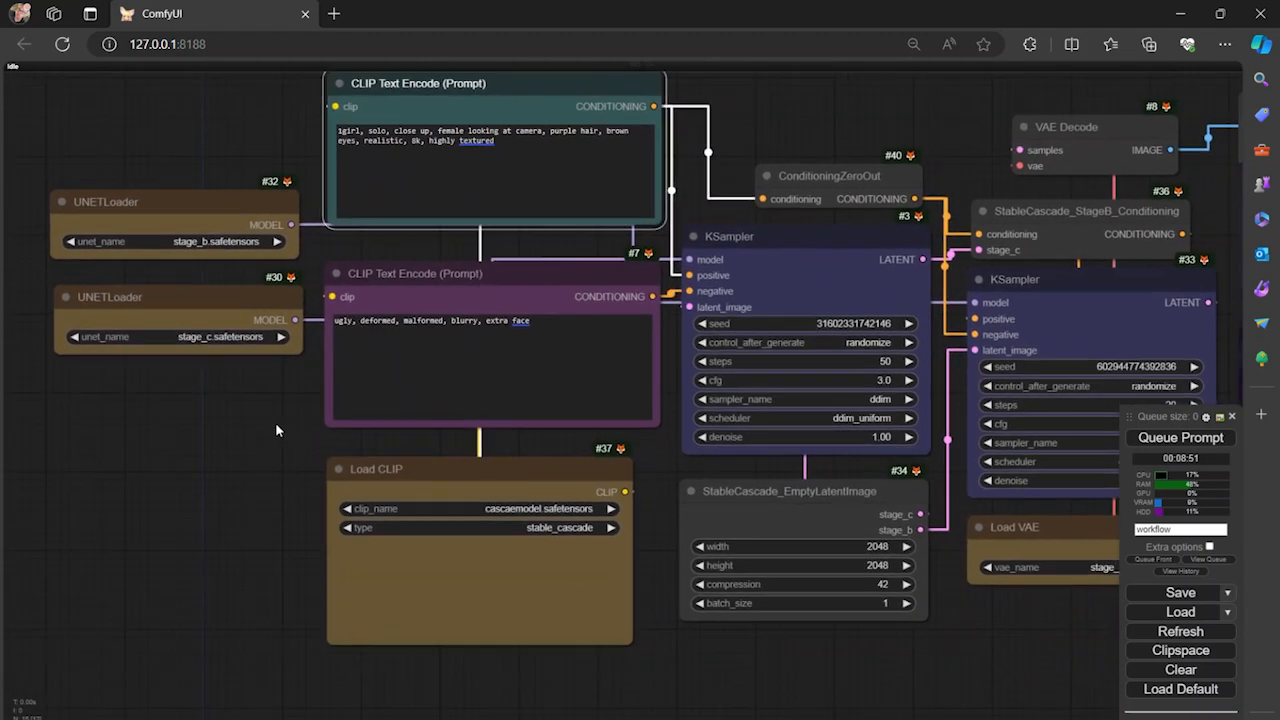
scroll(510, 493, up, 2)
scroll(510, 493, up, 3)
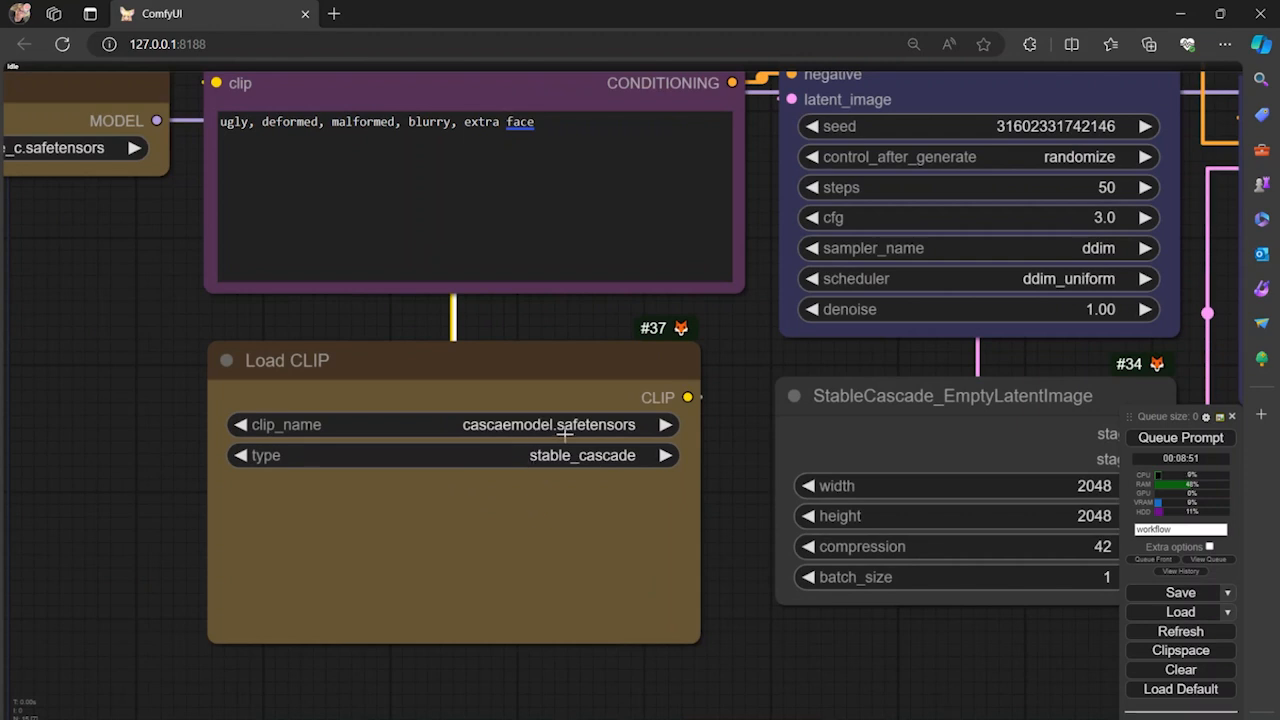
click(531, 360)
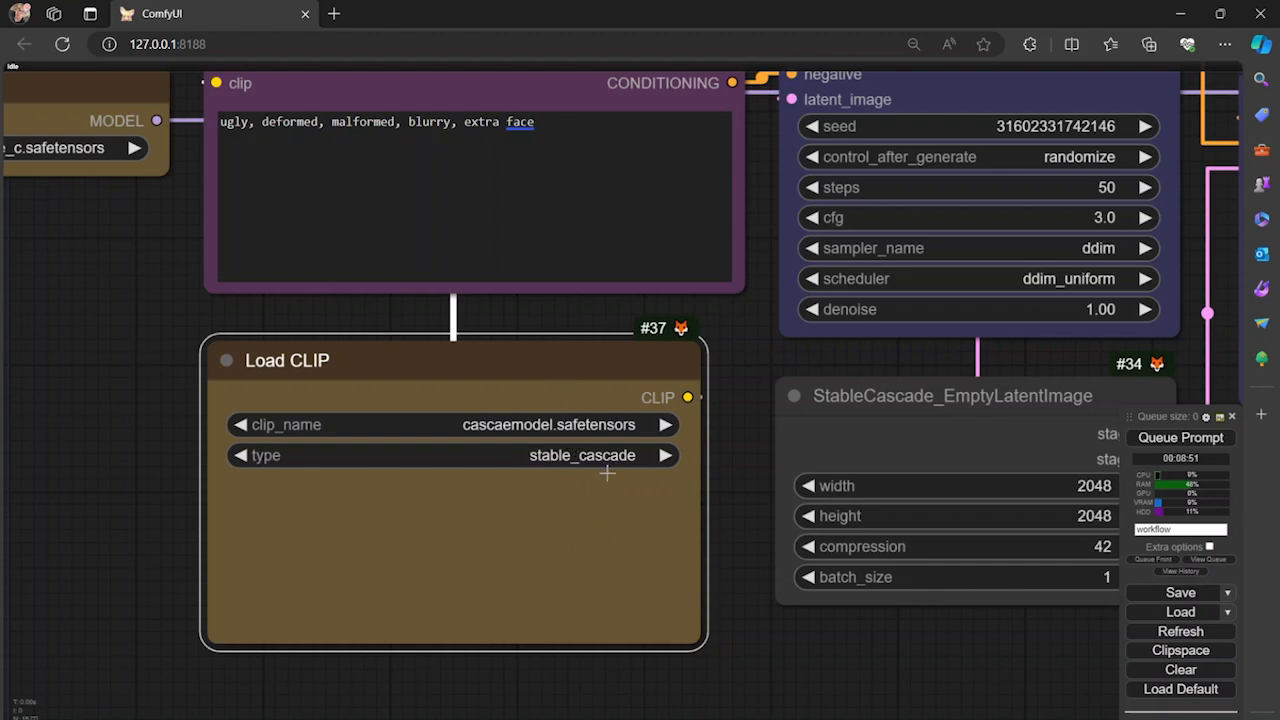
click(577, 455)
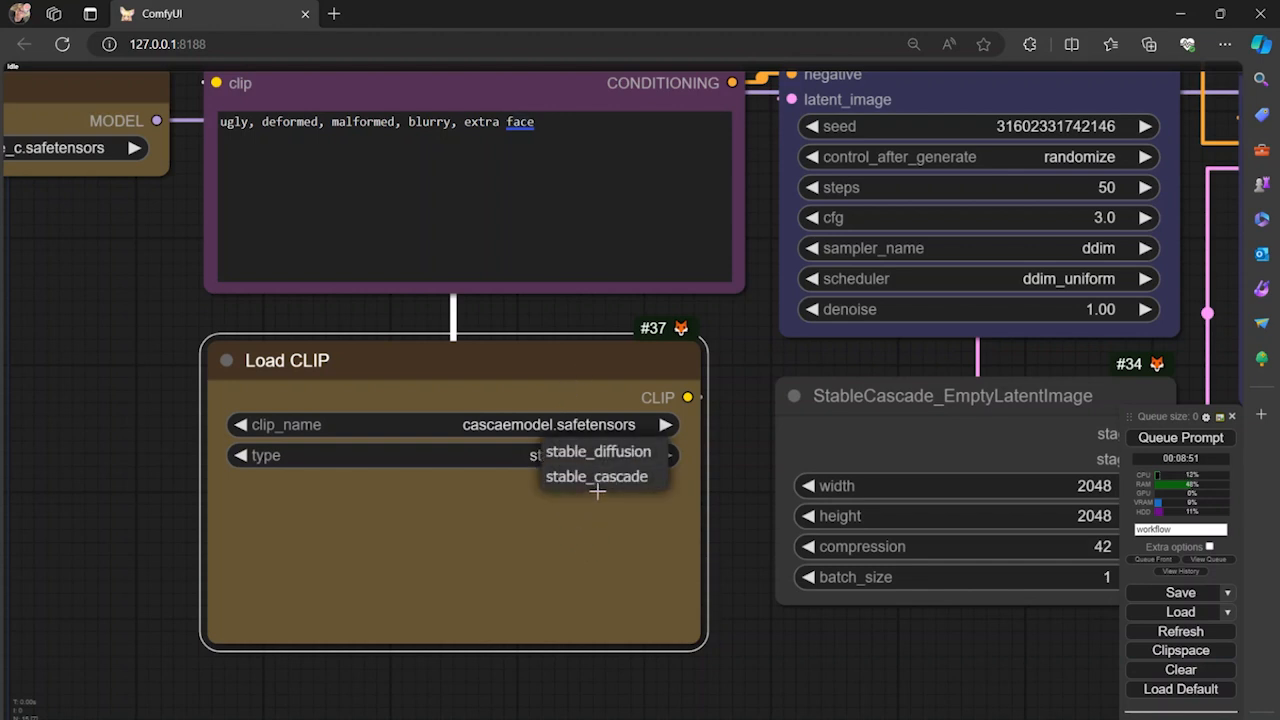
click(606, 487)
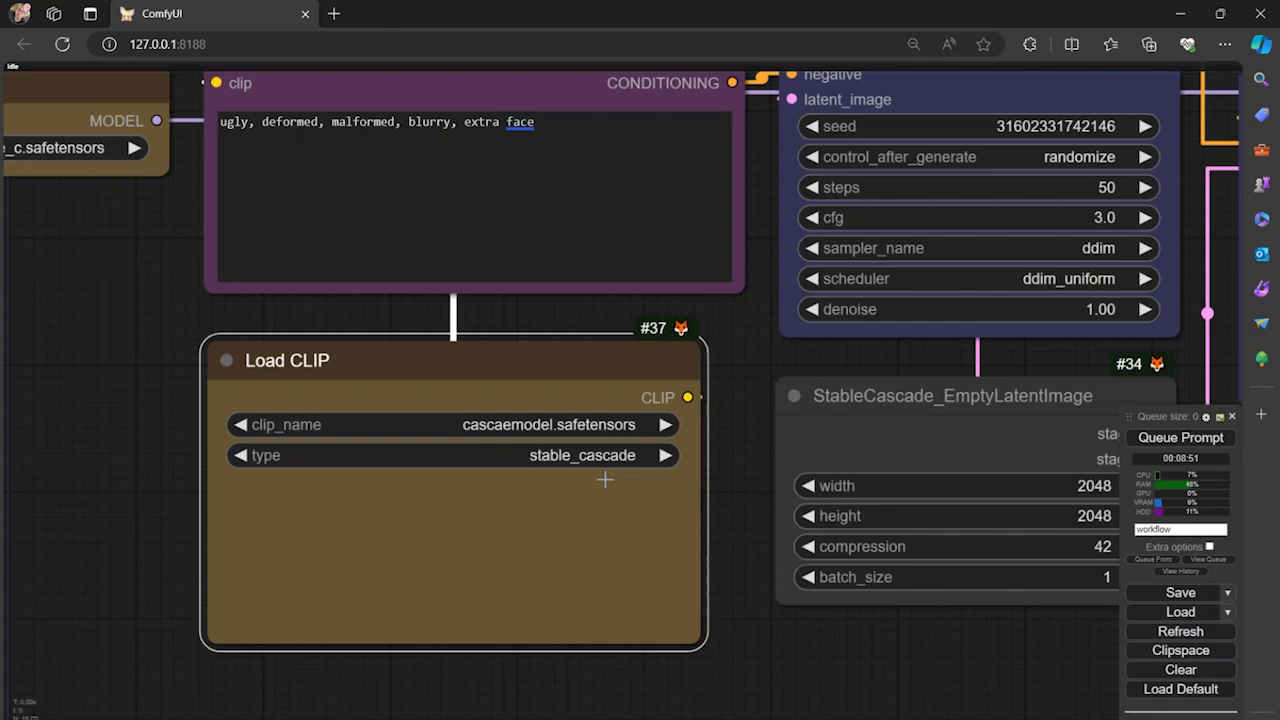
click(600, 457)
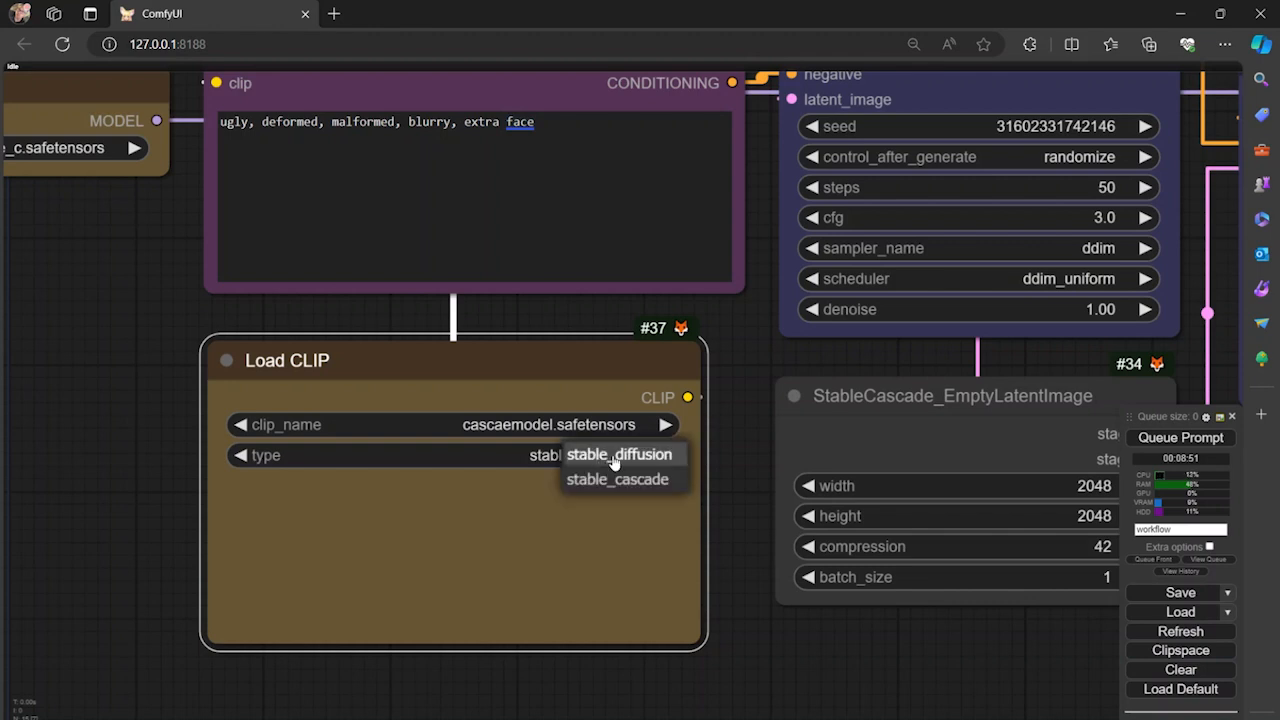
Step: Trace the prompt nodes' links into the first KSampler and nudge that KSampler slightly away from the ConditioningZeroOut node
scroll(733, 421, down, 1)
scroll(733, 414, down, 3)
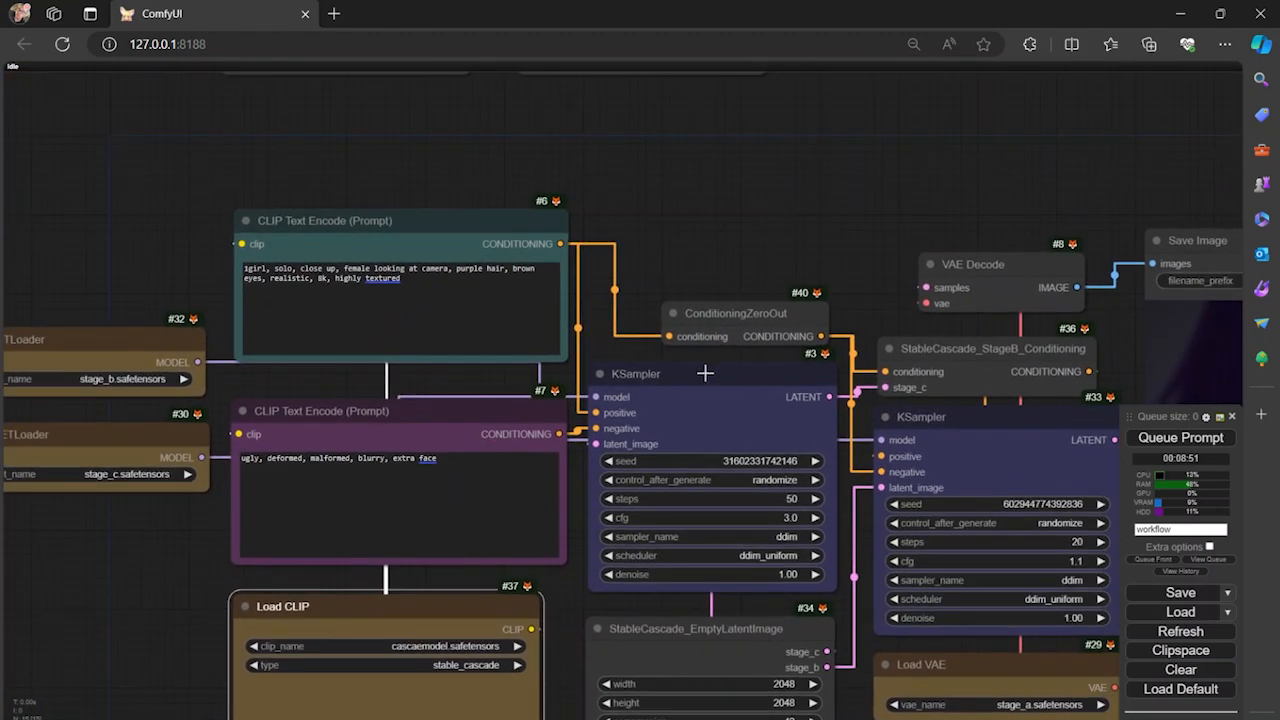
drag(702, 373, 706, 373)
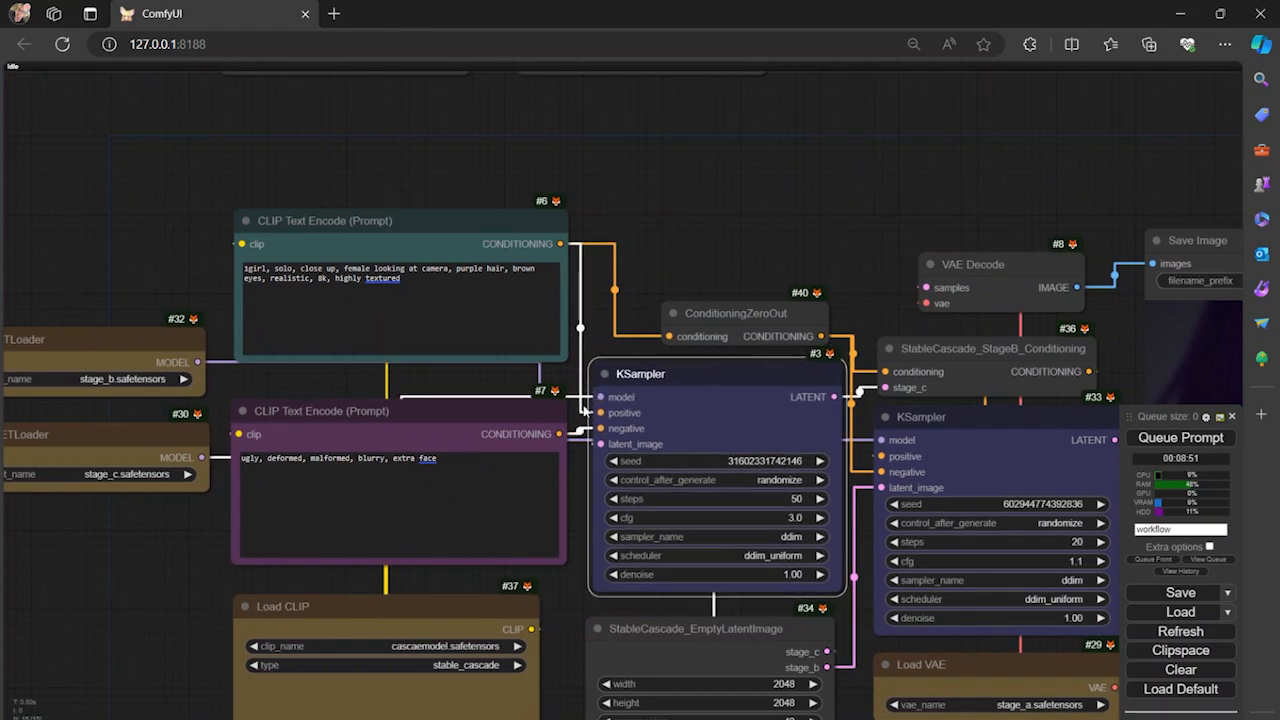
scroll(575, 340, up, 5)
drag(543, 256, 537, 152)
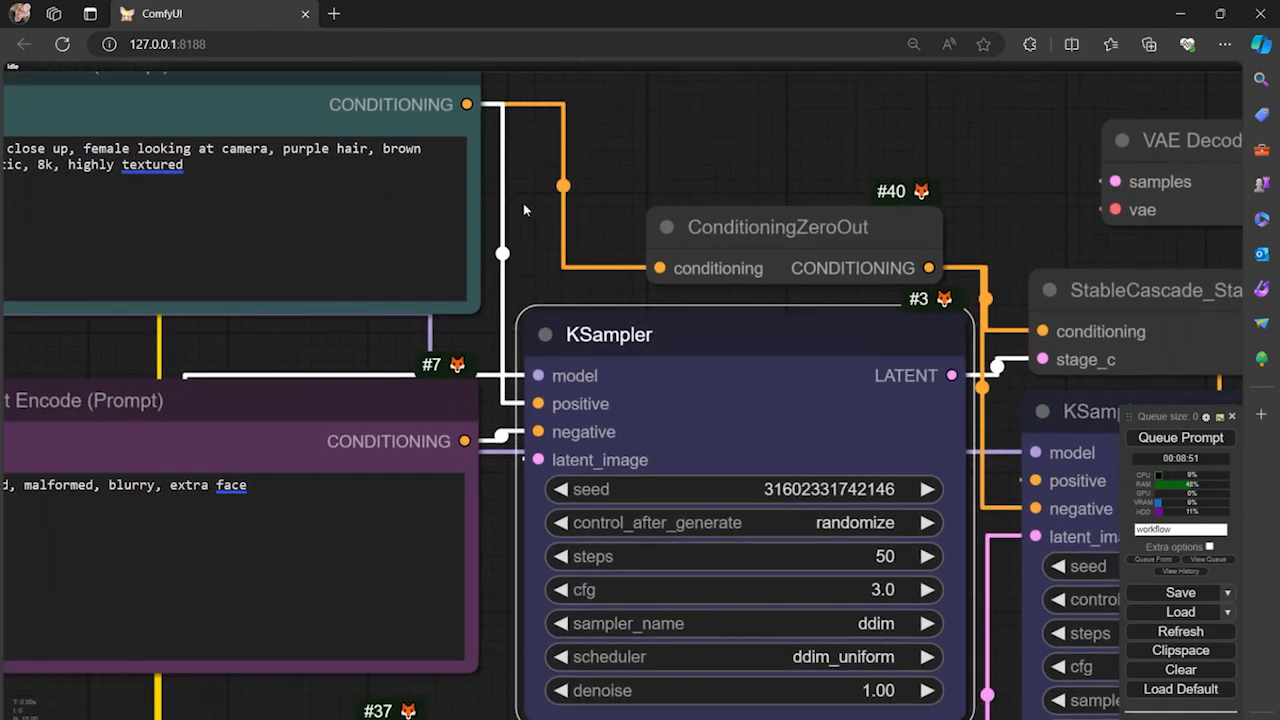
click(411, 409)
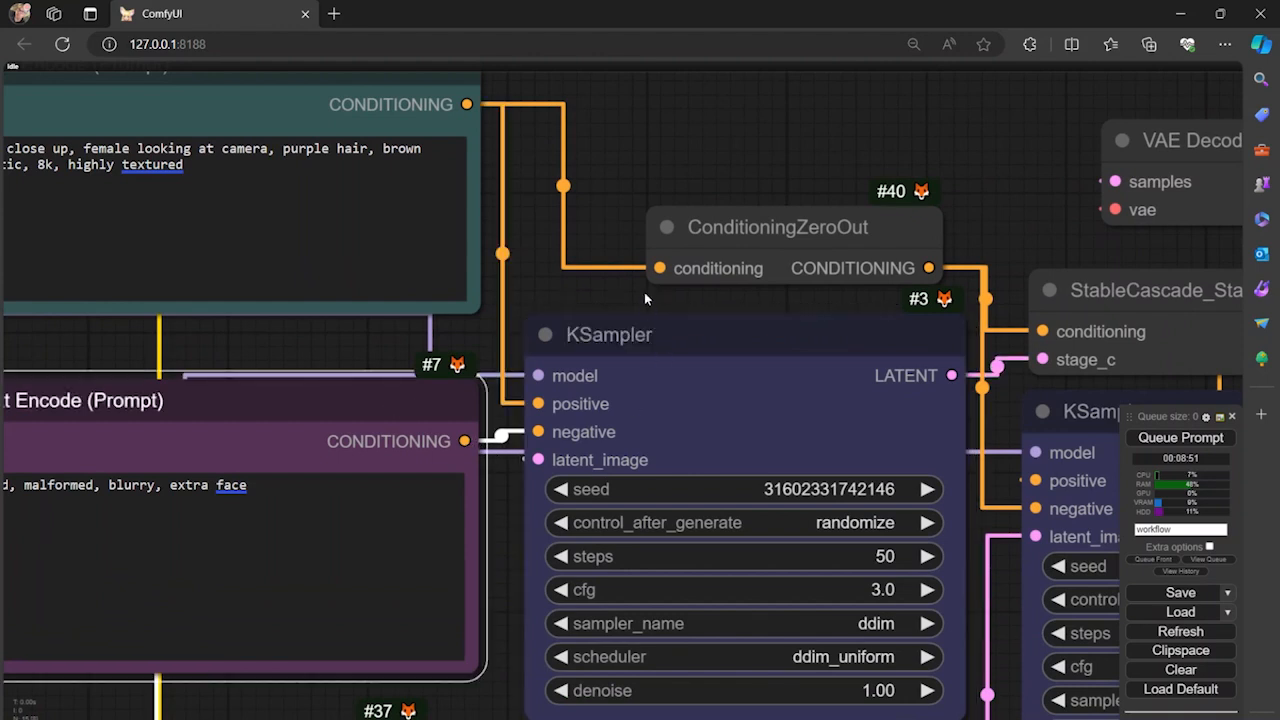
drag(644, 292, 561, 189)
mouse_move(645, 292)
mouse_down()
mouse_move(562, 262)
mouse_move(647, 299)
mouse_up()
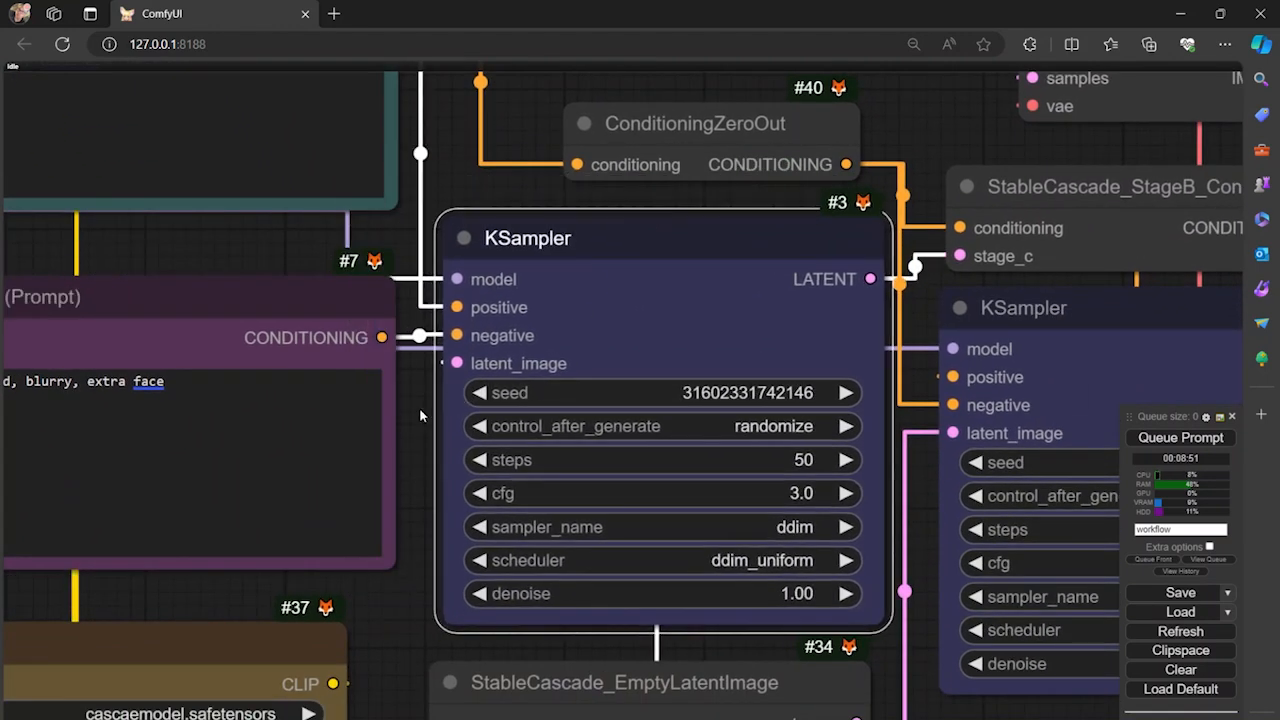
Step: Check the settings of the first KSampler and the StableCascade_EmptyLatentImage node, and move ConditioningZeroOut slightly farther above that KSampler
drag(419, 407, 232, 330)
scroll(569, 370, down, 2)
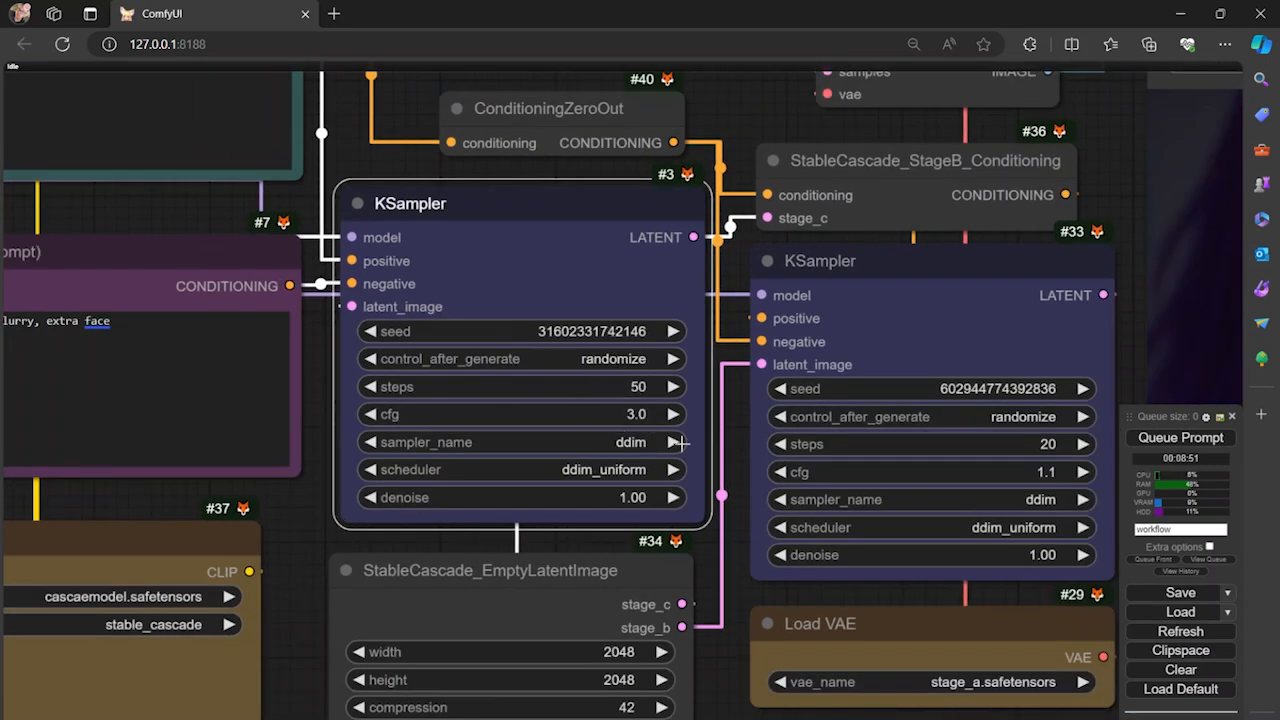
drag(304, 524, 261, 452)
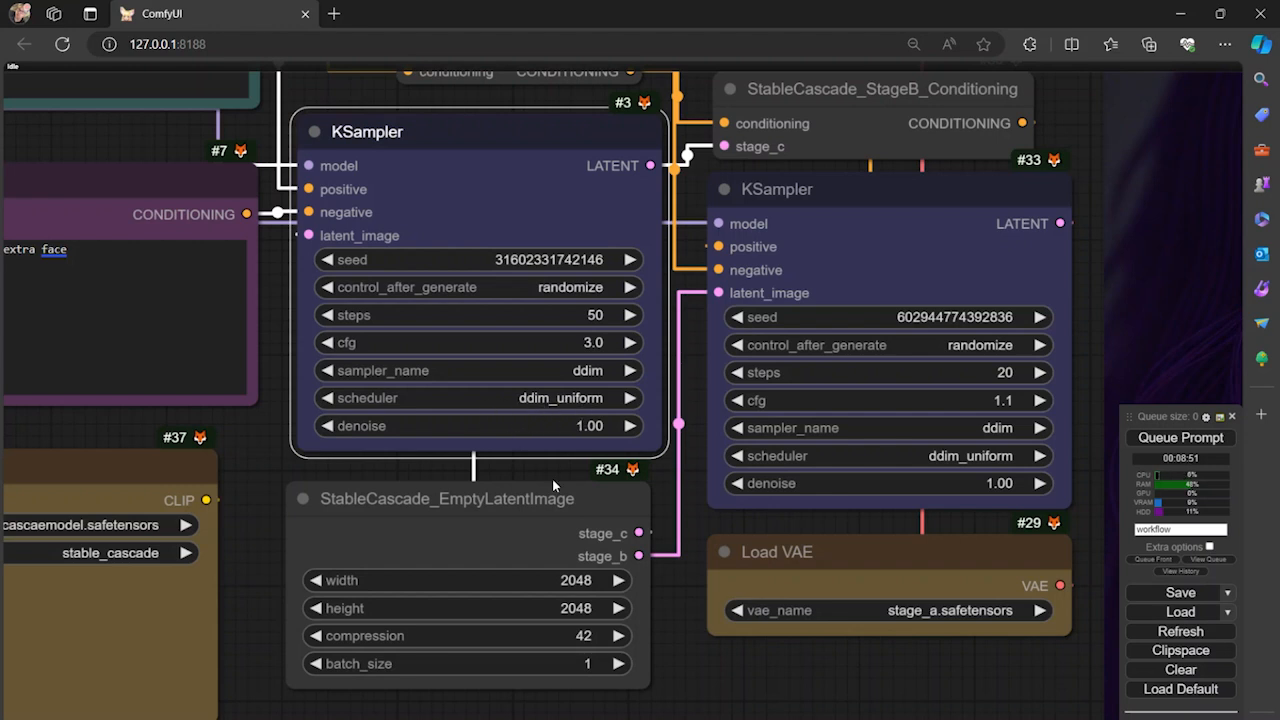
scroll(607, 447, down, 2)
drag(682, 470, 673, 574)
click(546, 208)
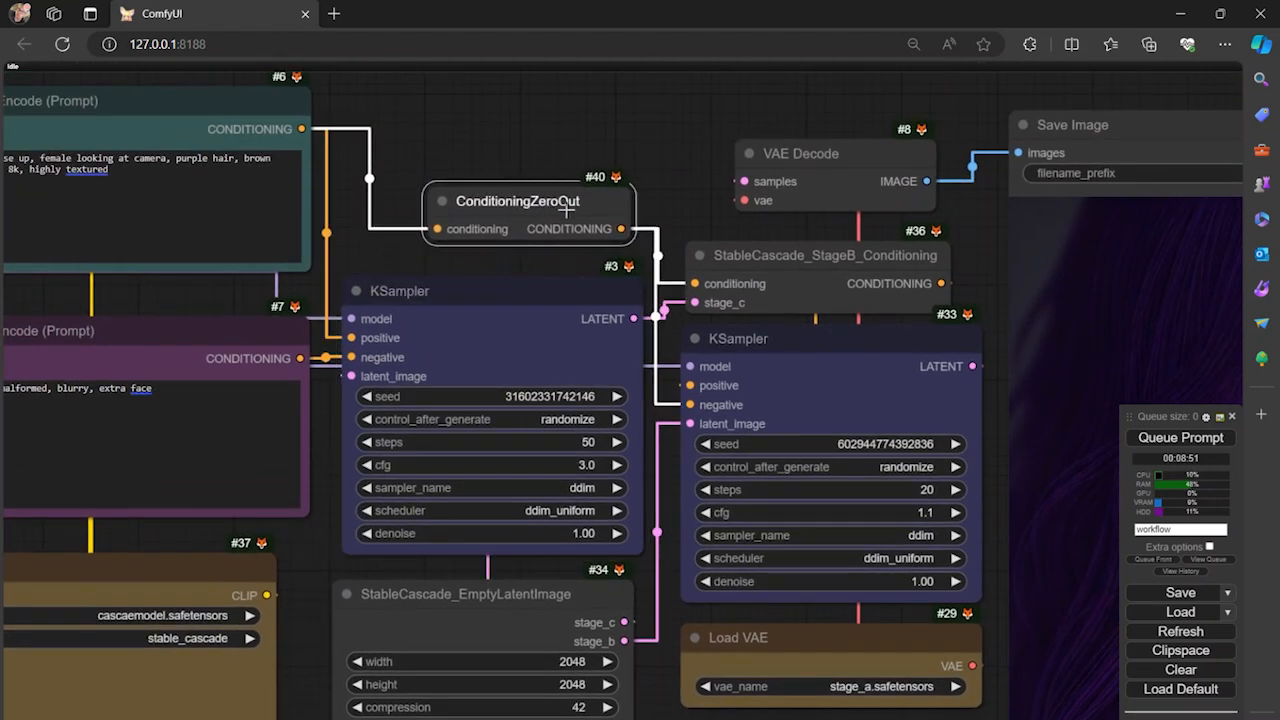
drag(546, 208, 546, 188)
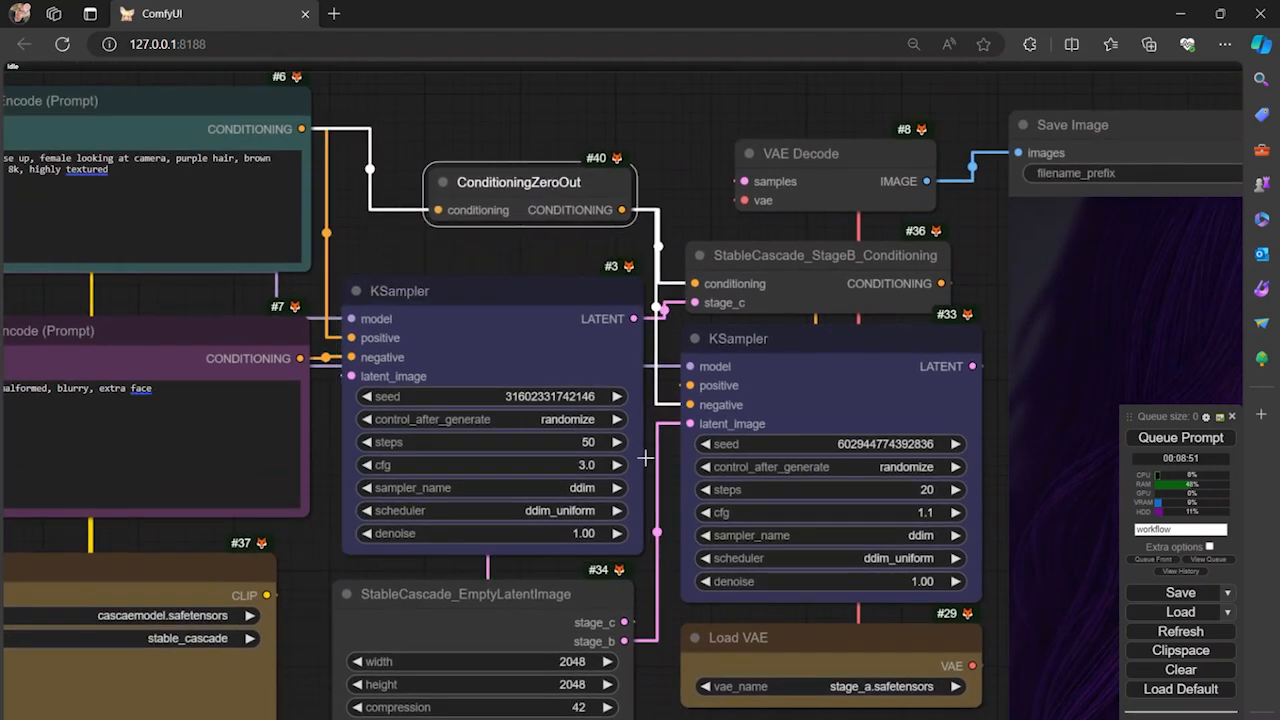
Step: Nudge the second KSampler slightly and raise the StableCascade_StageB_Conditioning node to leave a gap above it
drag(669, 487, 563, 508)
drag(633, 365, 643, 368)
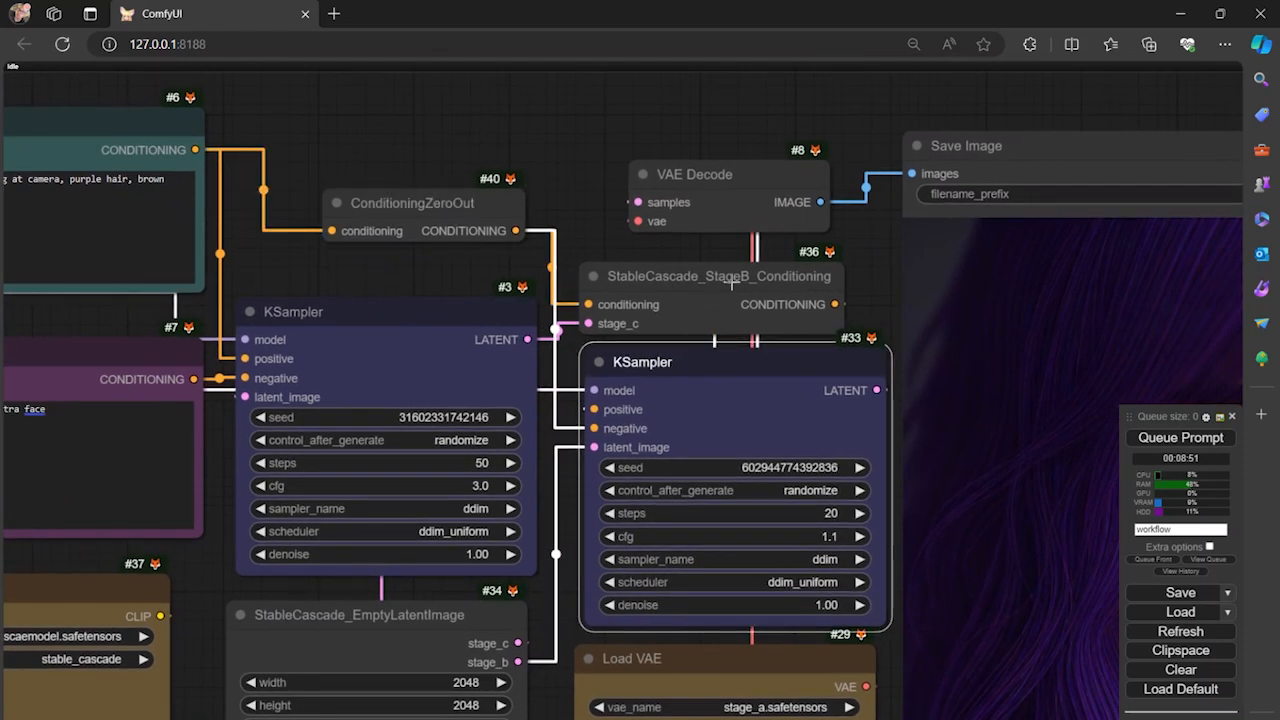
drag(736, 283, 733, 269)
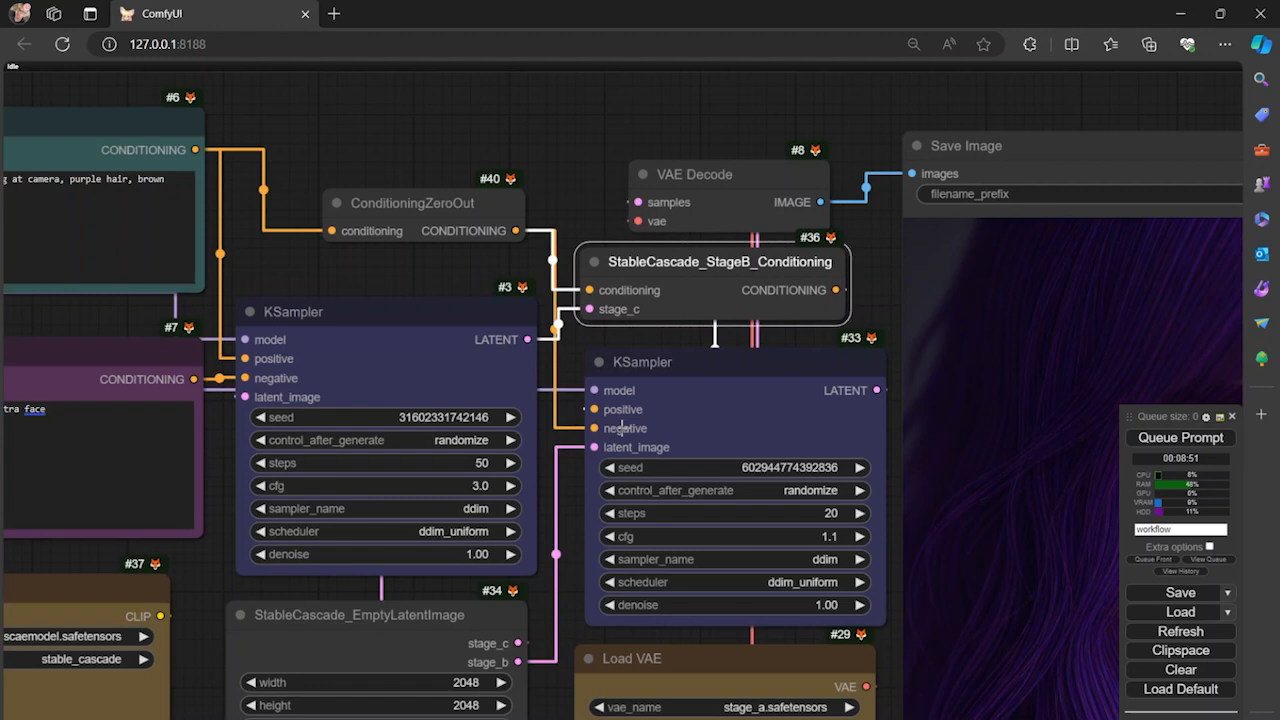
Step: Line up the second KSampler beneath StableCascade_StageB_Conditioning and shift the first KSampler slightly toward the prompt nodes
click(692, 371)
drag(681, 368, 674, 367)
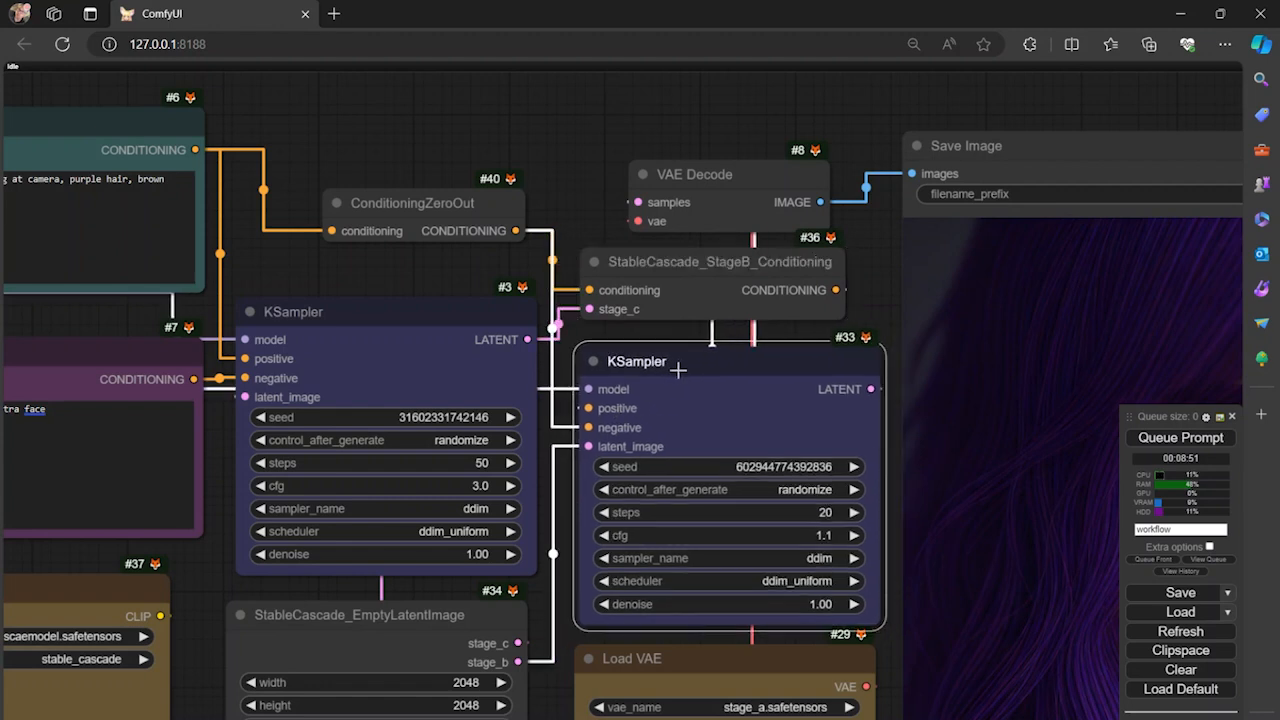
scroll(664, 373, down, 5)
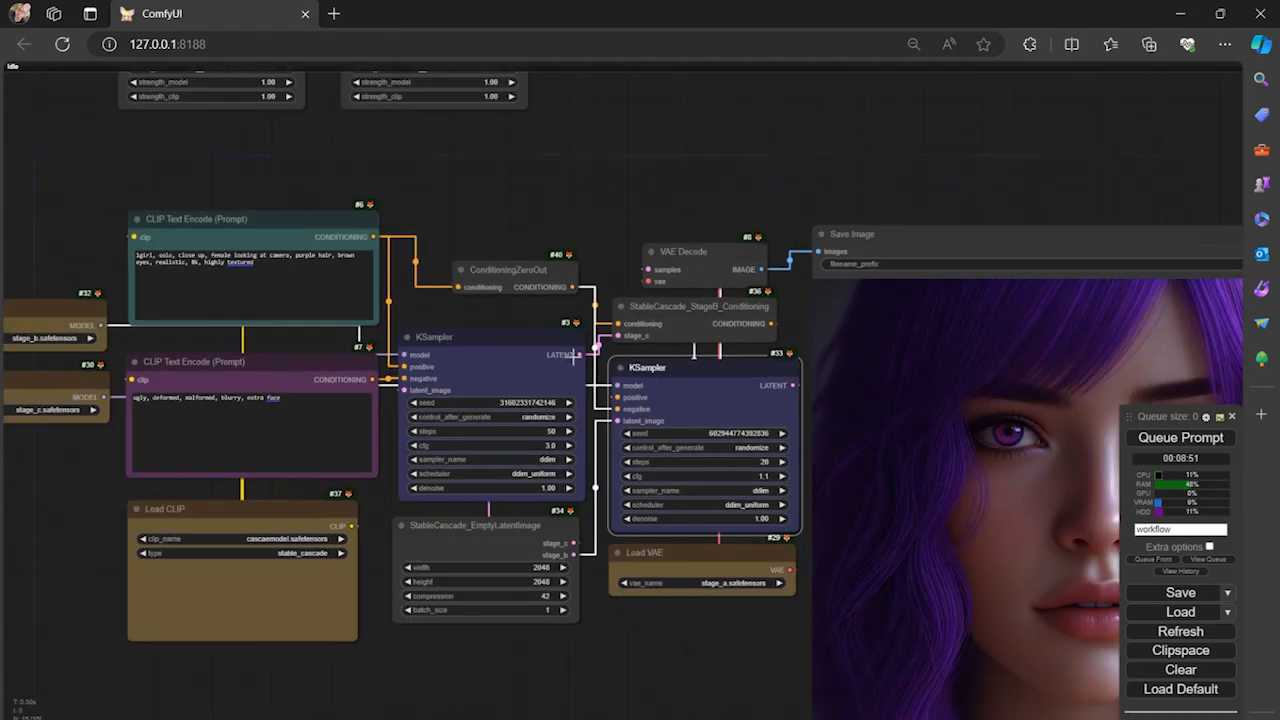
mouse_move(520, 340)
mouse_down()
mouse_move(366, 316)
mouse_move(502, 339)
mouse_up()
Step: Check the second KSampler and Load VAE settings, and nudge the StableCascade_EmptyLatentImage node slightly away from Load VAE
scroll(582, 459, up, 5)
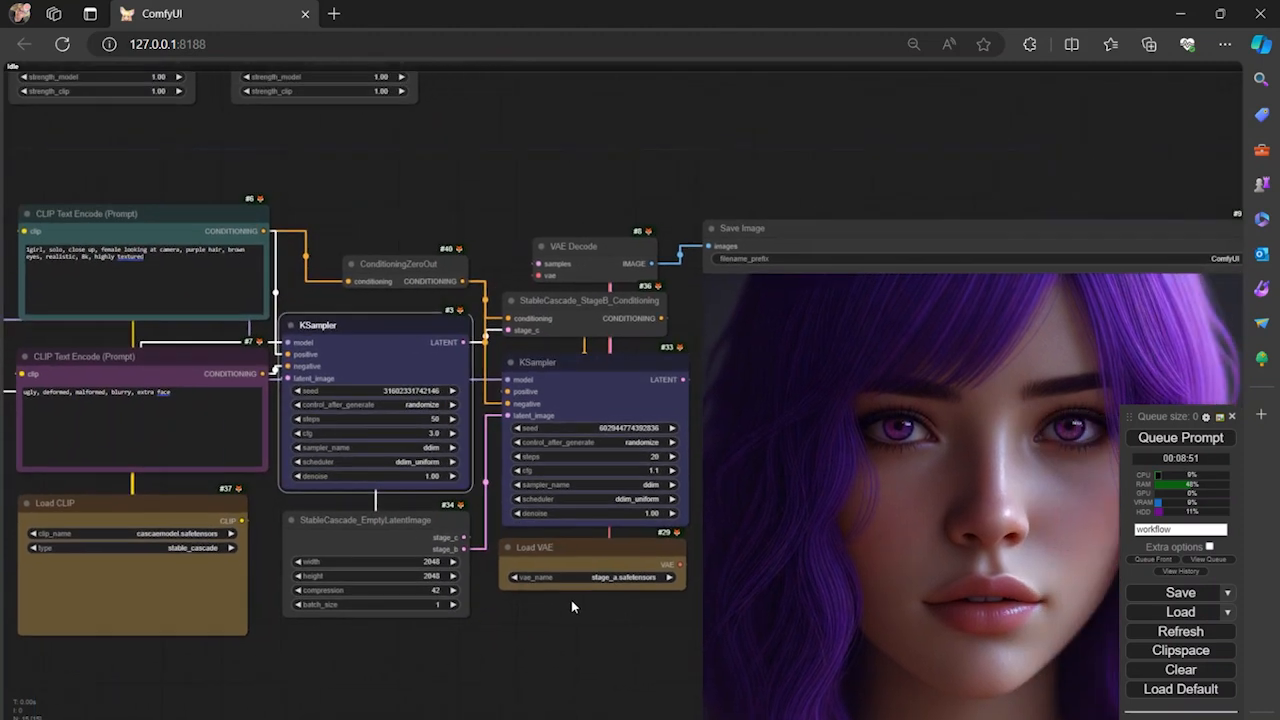
scroll(582, 459, up, 2)
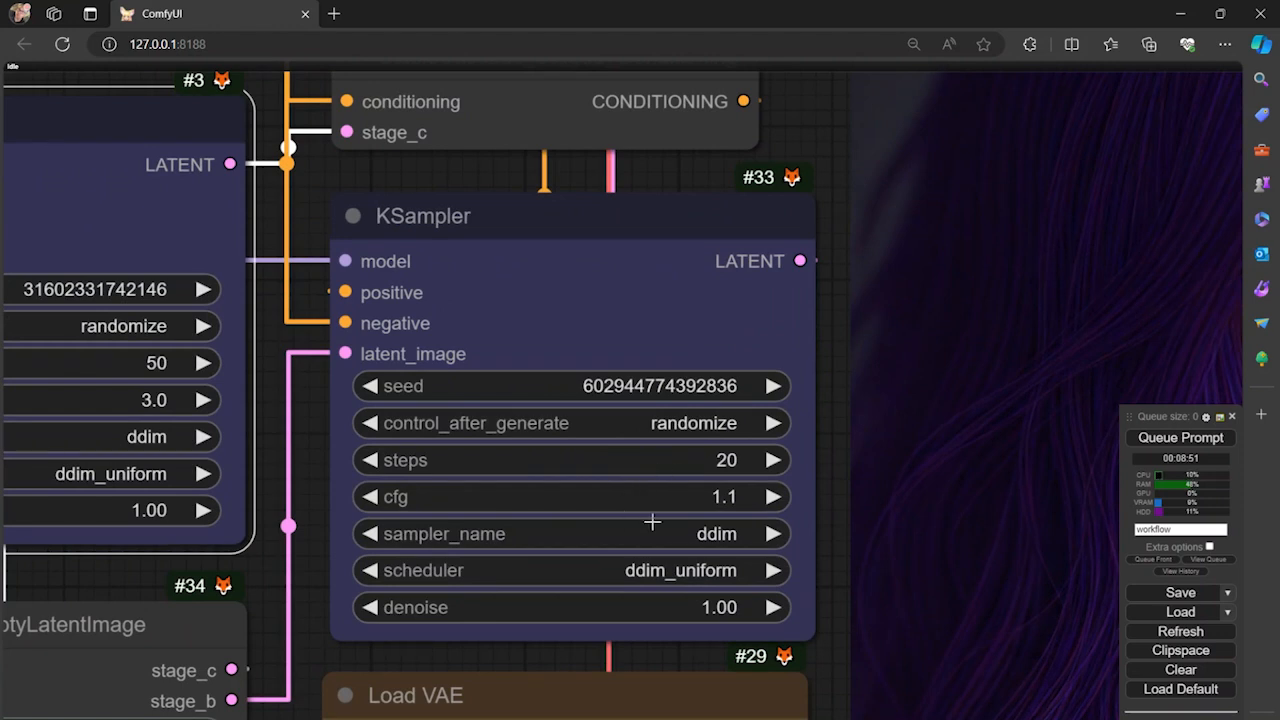
drag(569, 655, 570, 610)
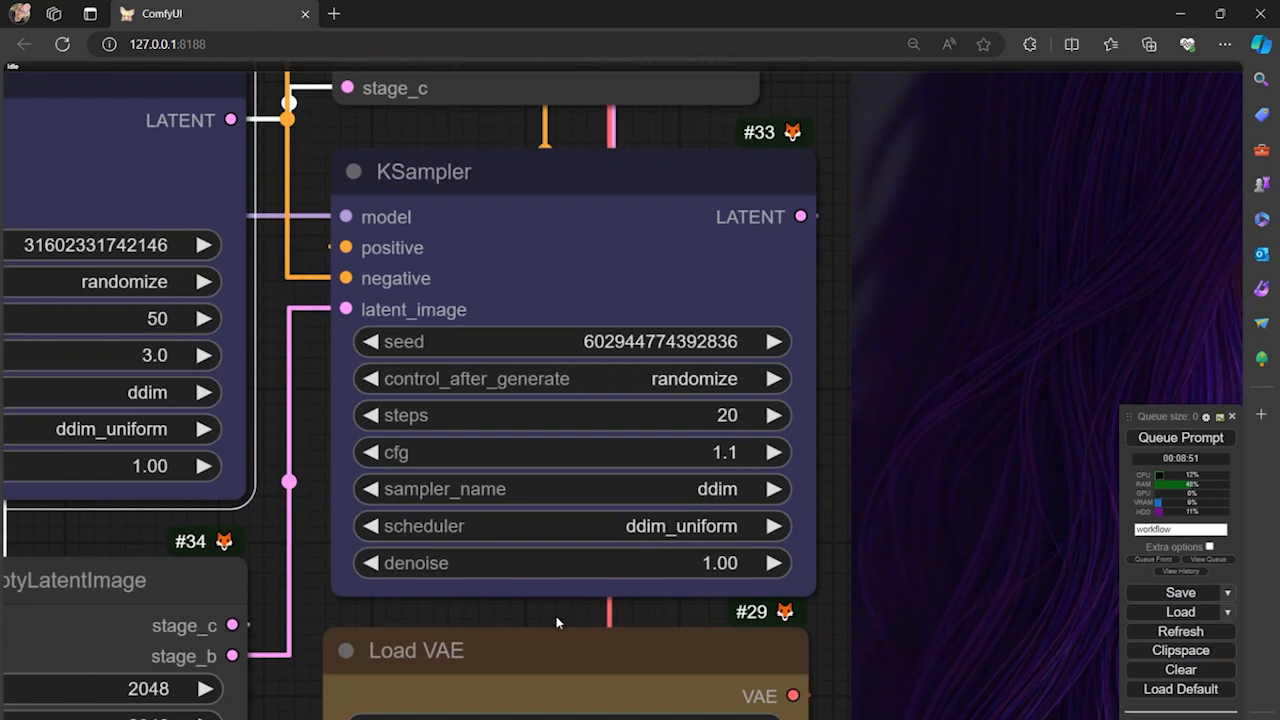
drag(556, 616, 589, 440)
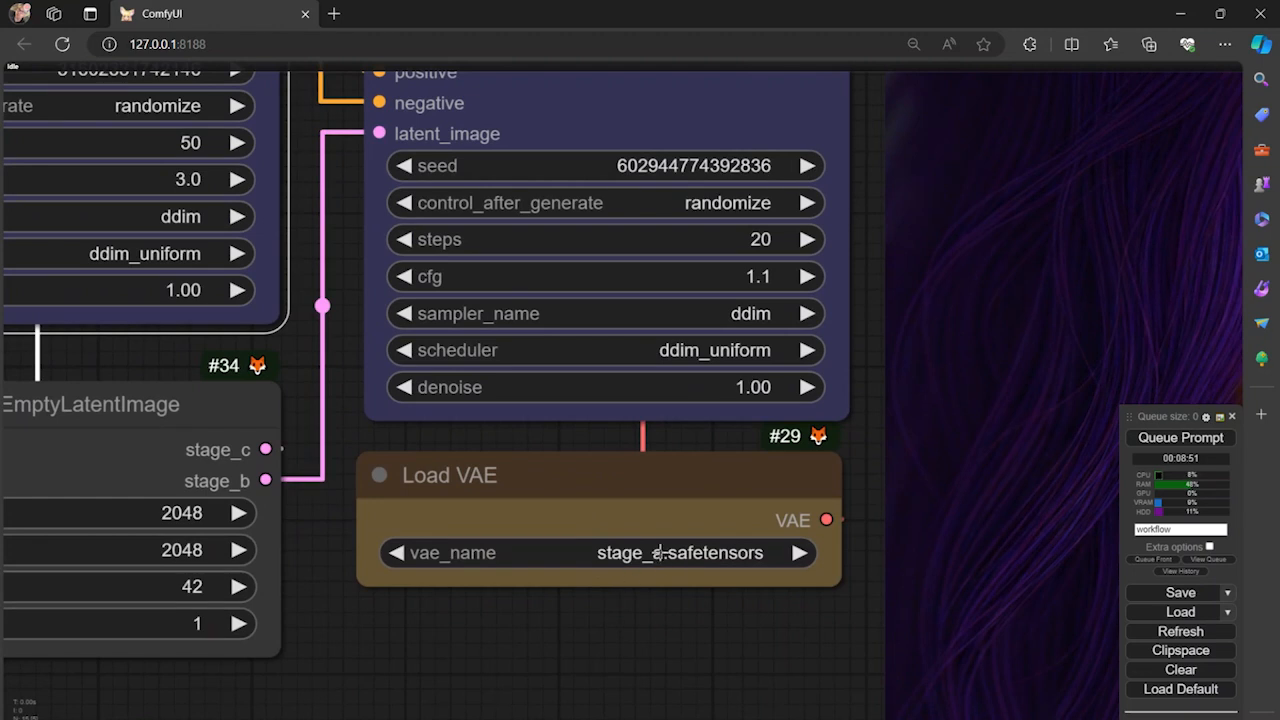
scroll(651, 609, down, 2)
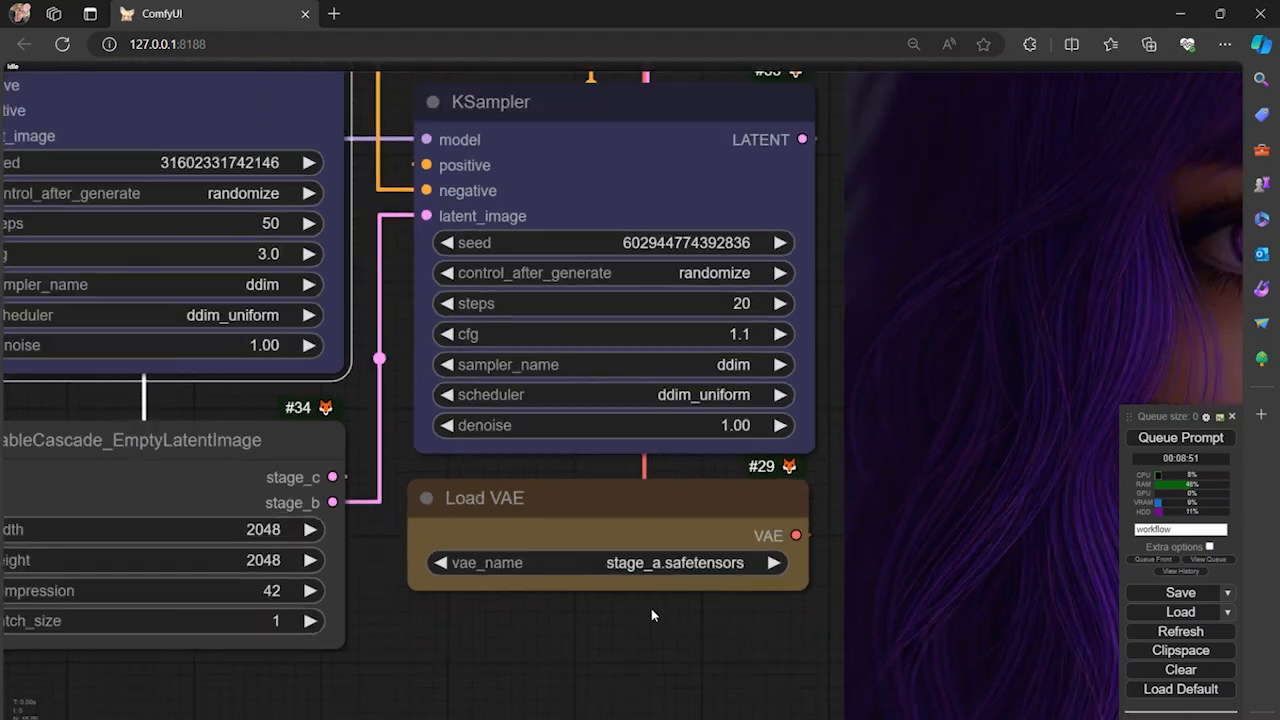
drag(545, 645, 709, 639)
mouse_move(379, 440)
mouse_down()
mouse_move(396, 440)
mouse_move(368, 443)
mouse_up()
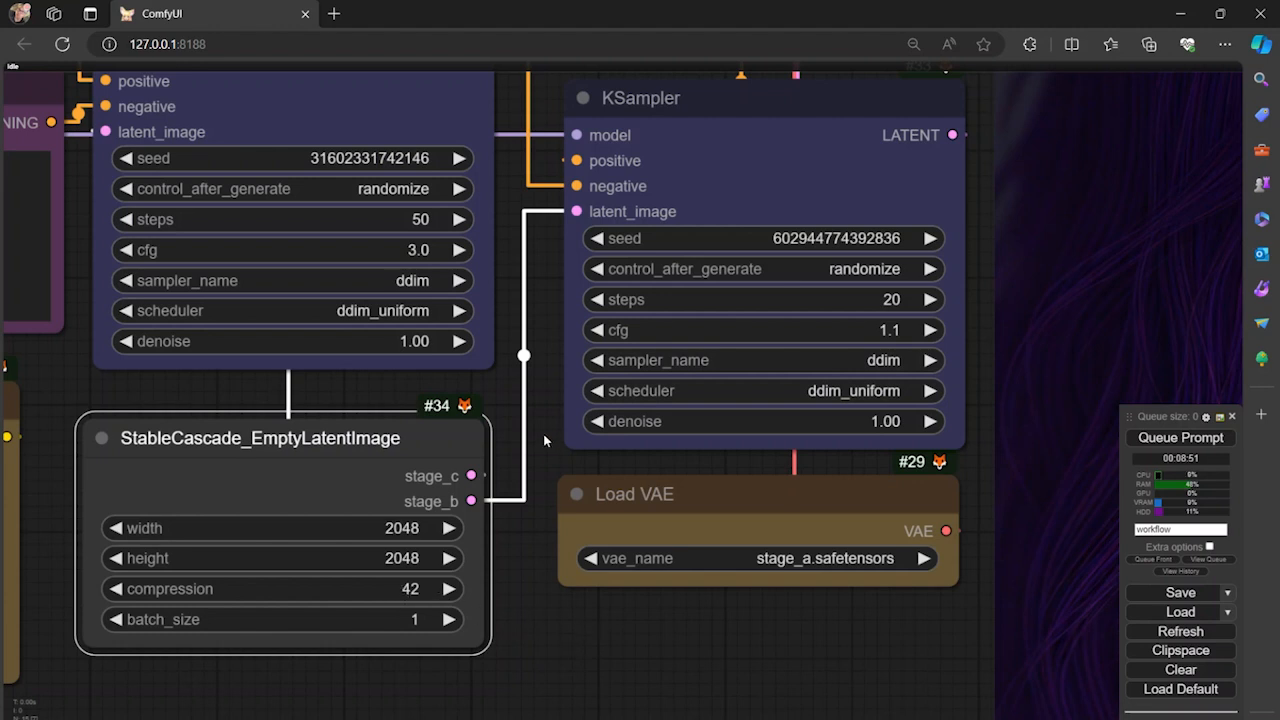
Step: Trace the link from VAE Decode into Save Image and examine the generated portrait up close
scroll(543, 407, up, 5)
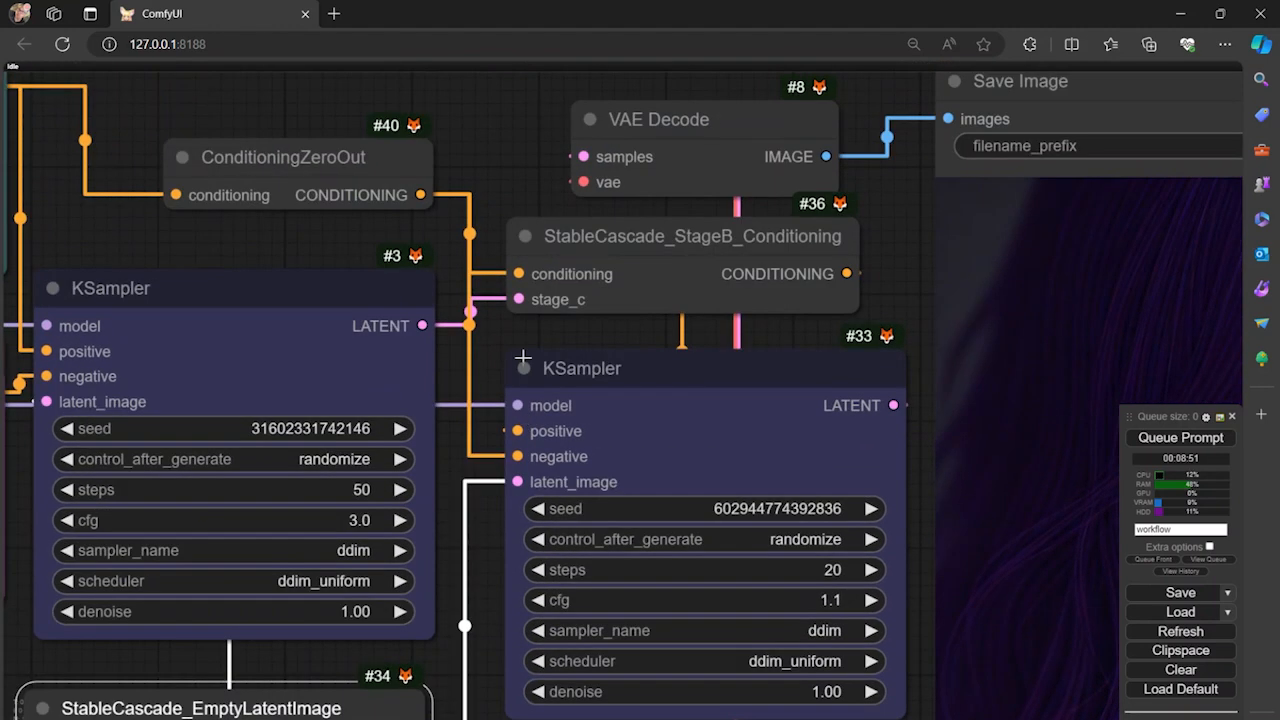
scroll(532, 157, up, 5)
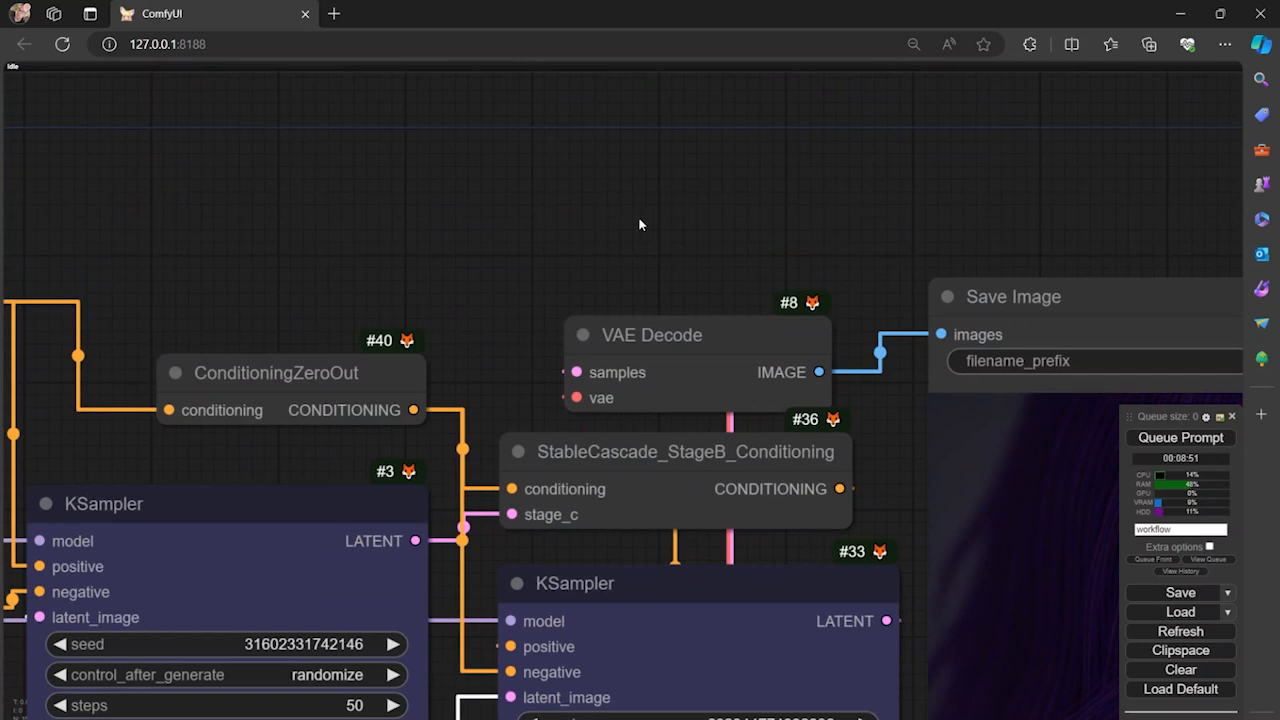
scroll(637, 220, right, 3)
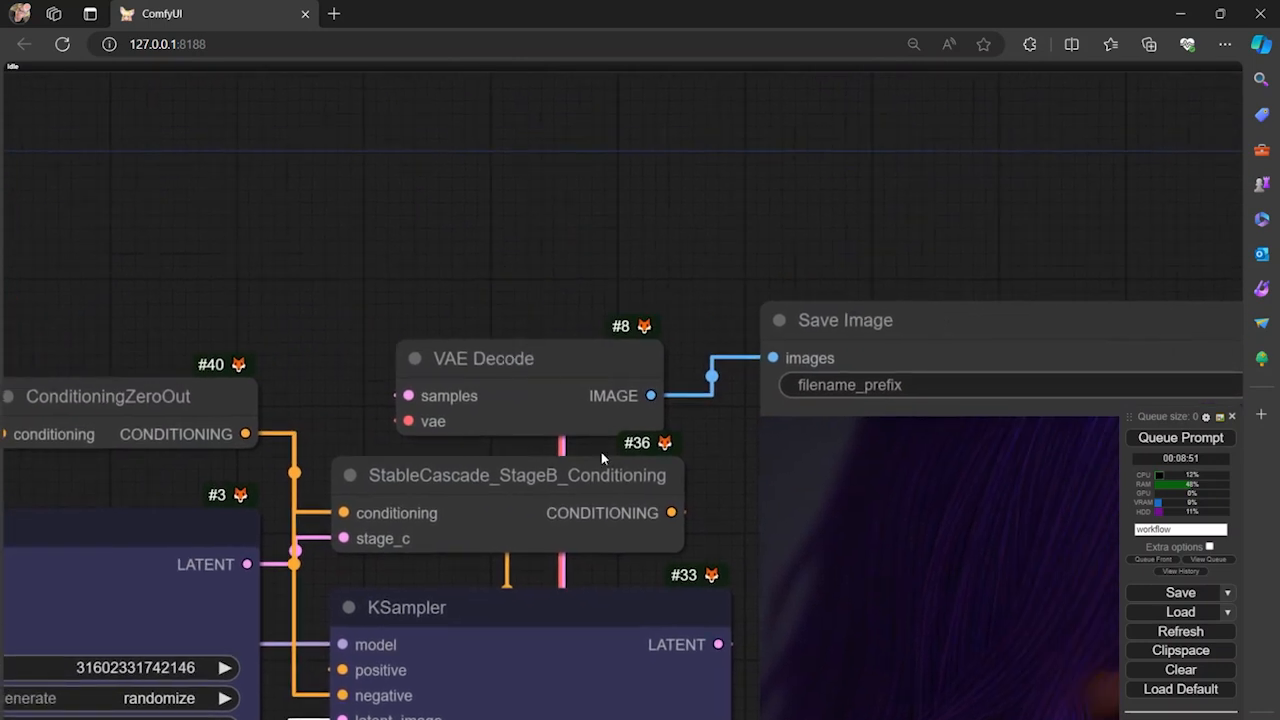
drag(621, 572, 602, 565)
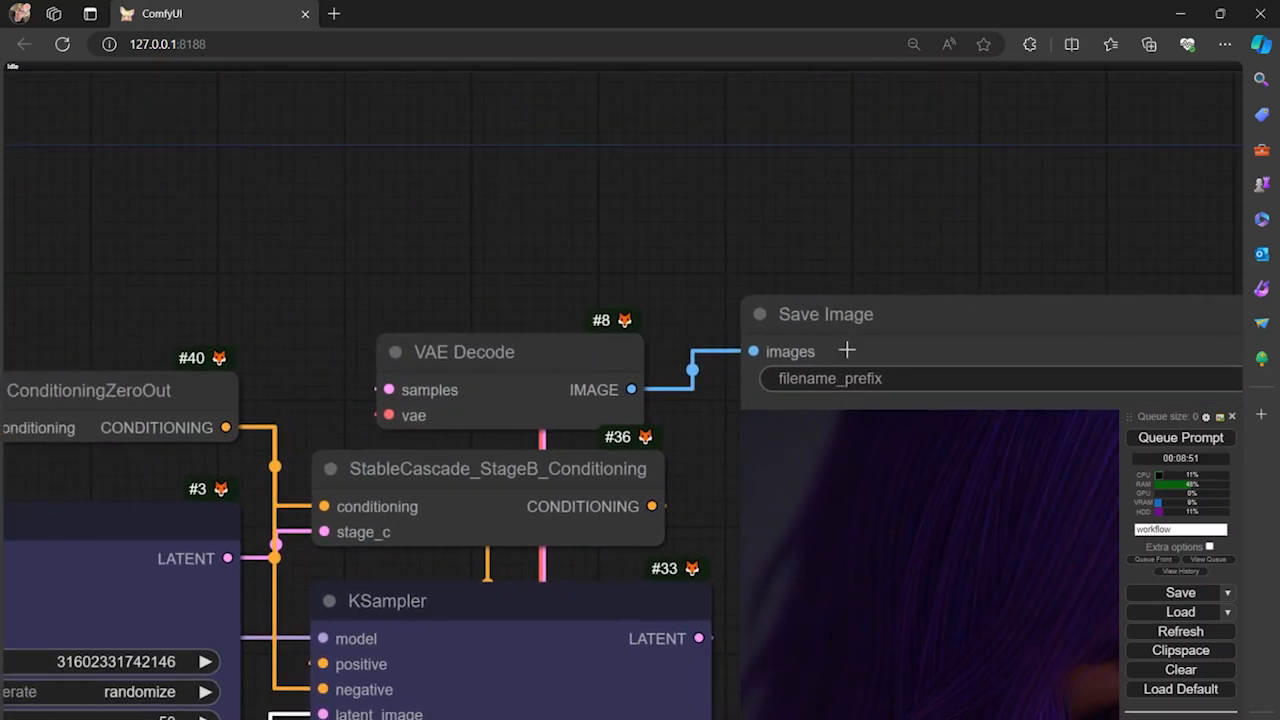
drag(918, 263, 580, 92)
scroll(700, 410, down, 8)
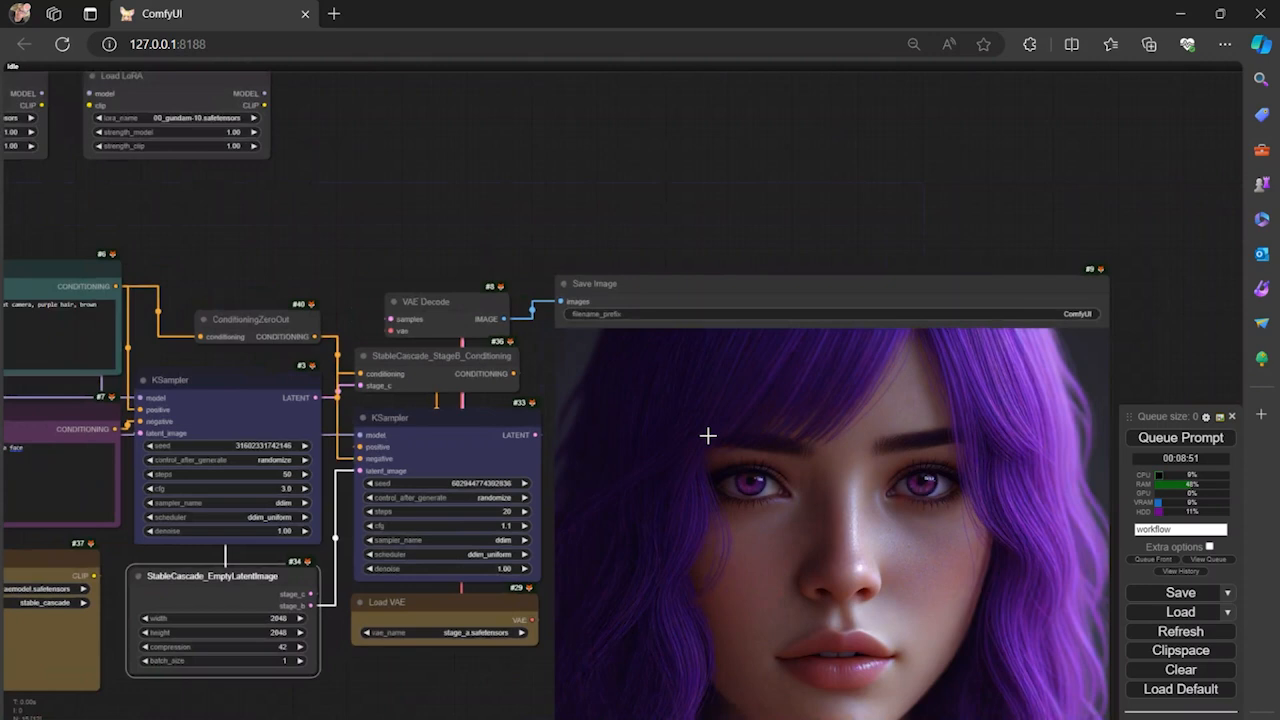
scroll(708, 436, down, 3)
scroll(760, 482, up, 4)
drag(602, 683, 514, 523)
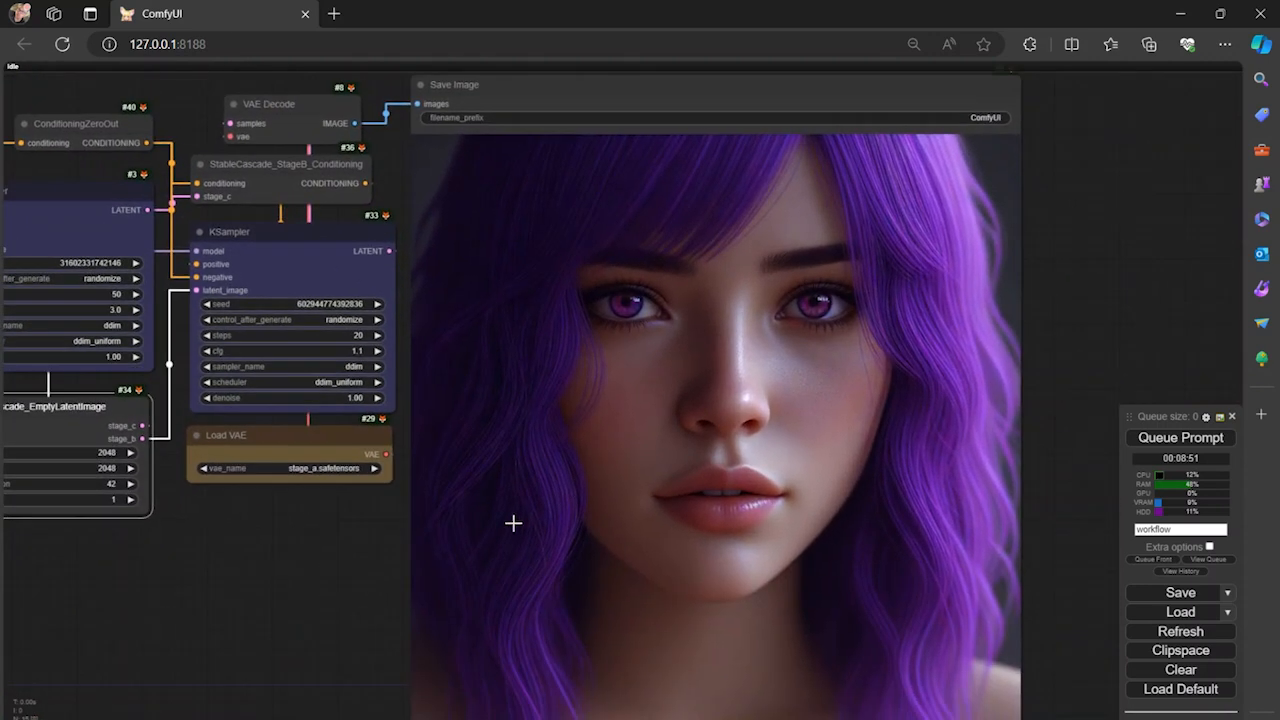
scroll(572, 488, up, 7)
scroll(572, 488, down, 9)
scroll(666, 529, up, 3)
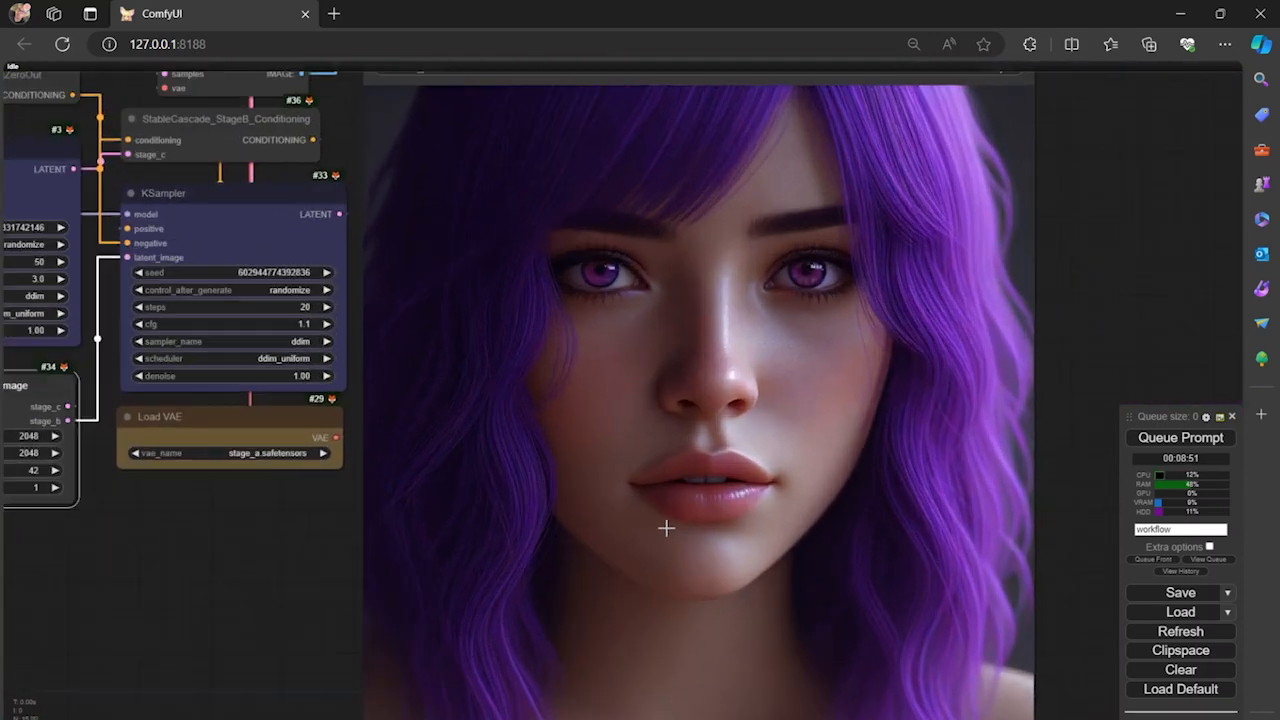
Step: Compare the steps, cfg, sampler and scheduler settings of the two KSampler nodes
scroll(550, 535, down, 3)
drag(403, 570, 597, 577)
drag(222, 577, 601, 669)
drag(697, 214, 690, 227)
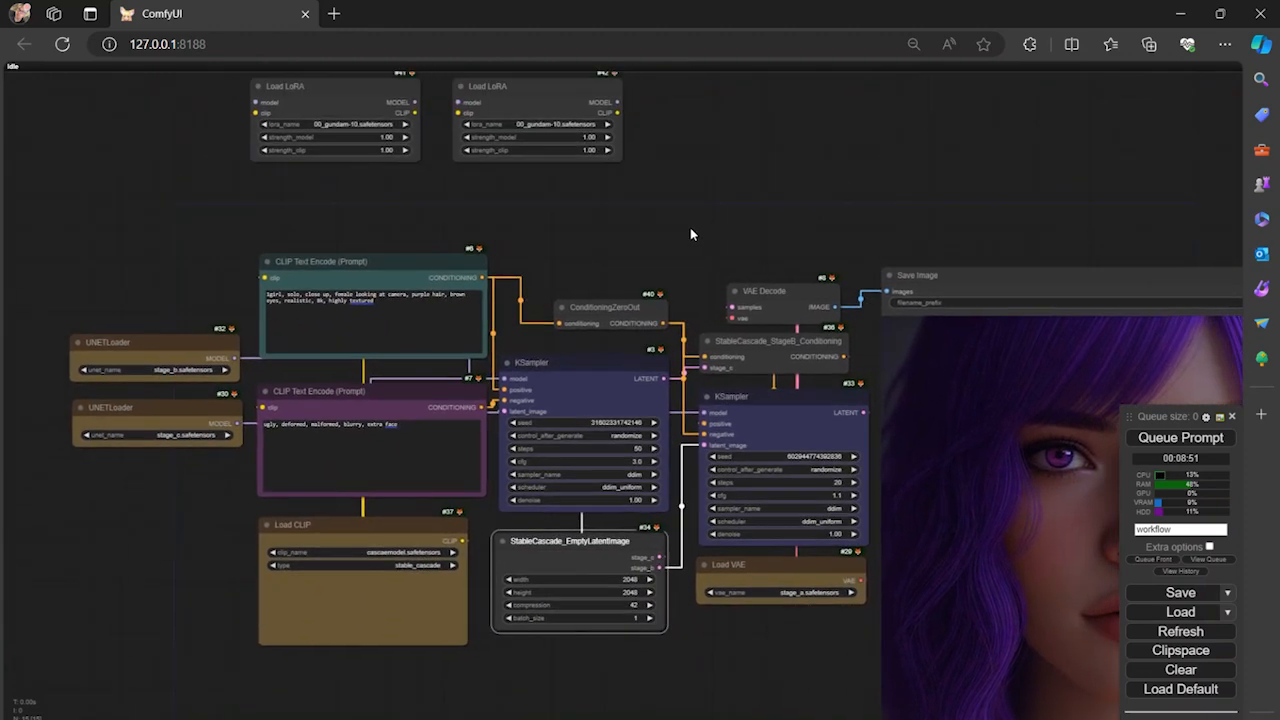
scroll(631, 405, up, 8)
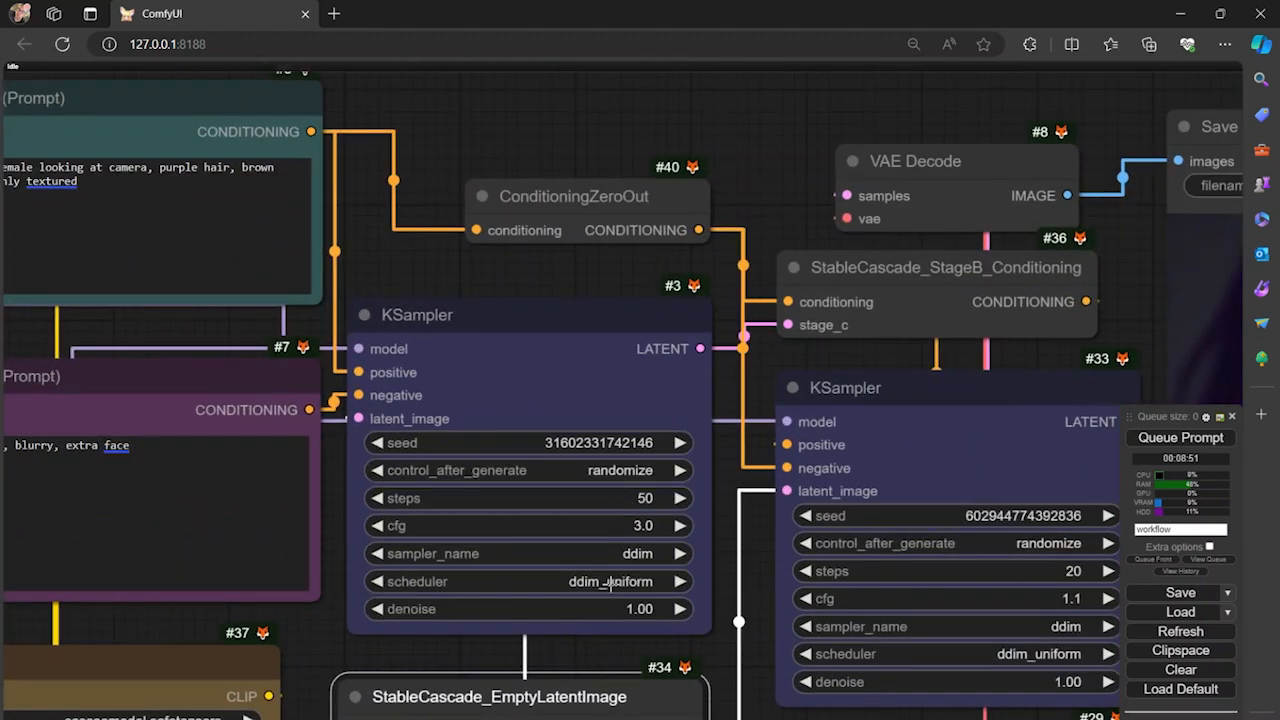
scroll(508, 564, down, 2)
drag(238, 614, 282, 493)
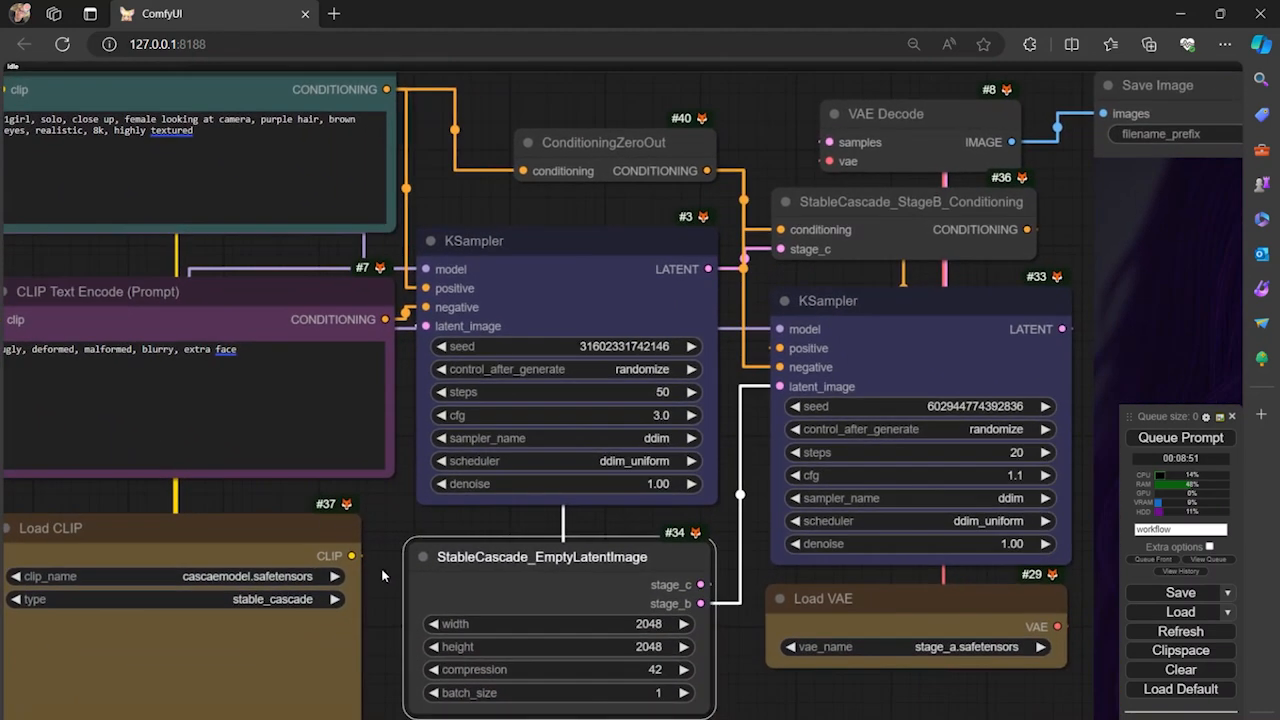
scroll(520, 515, up, 5)
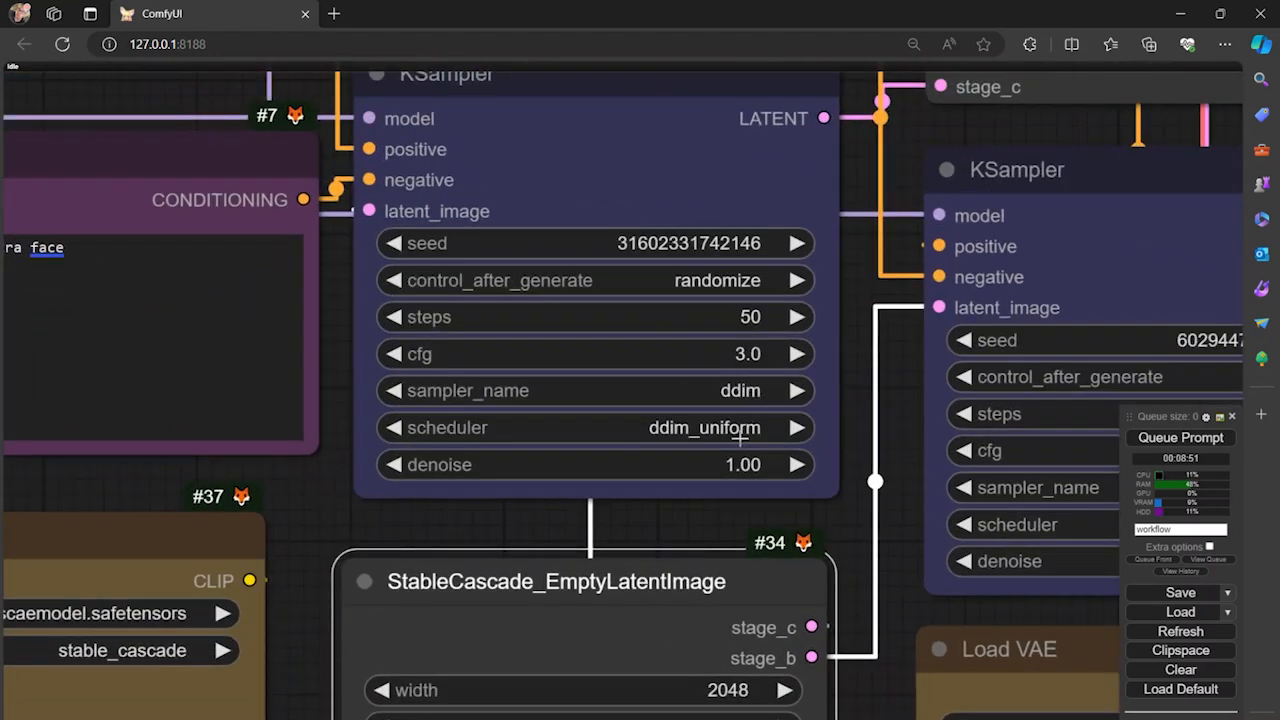
drag(724, 503, 375, 504)
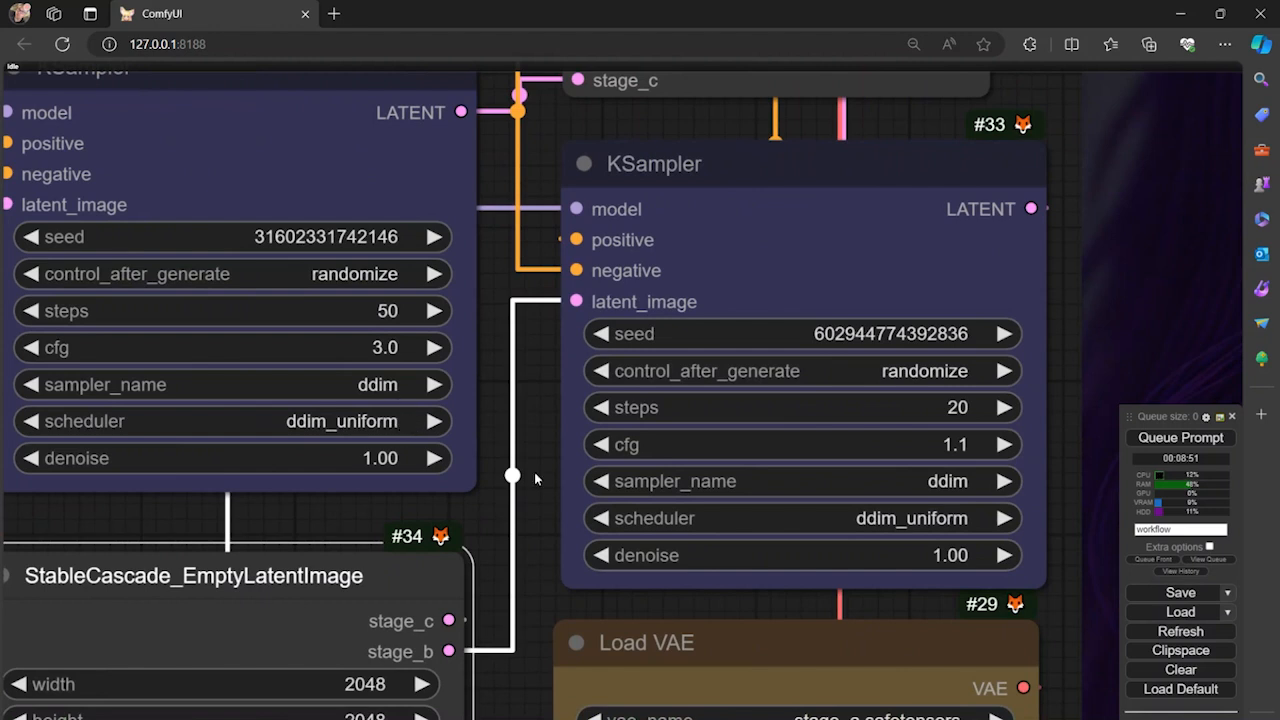
Step: Look over the complete workflow from the UNETLoader and prompt nodes through both KSamplers to the Save Image output
scroll(546, 462, down, 6)
drag(618, 651, 578, 719)
drag(587, 174, 826, 234)
scroll(606, 290, down, 4)
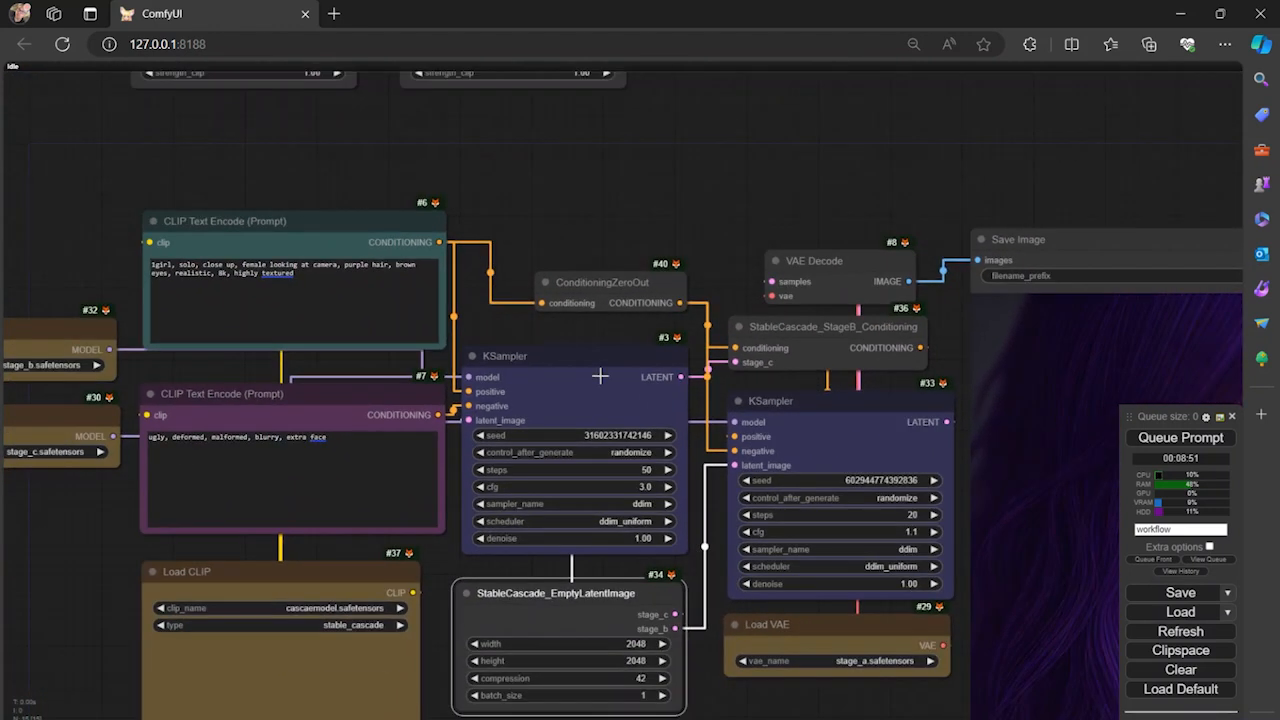
drag(547, 193, 611, 203)
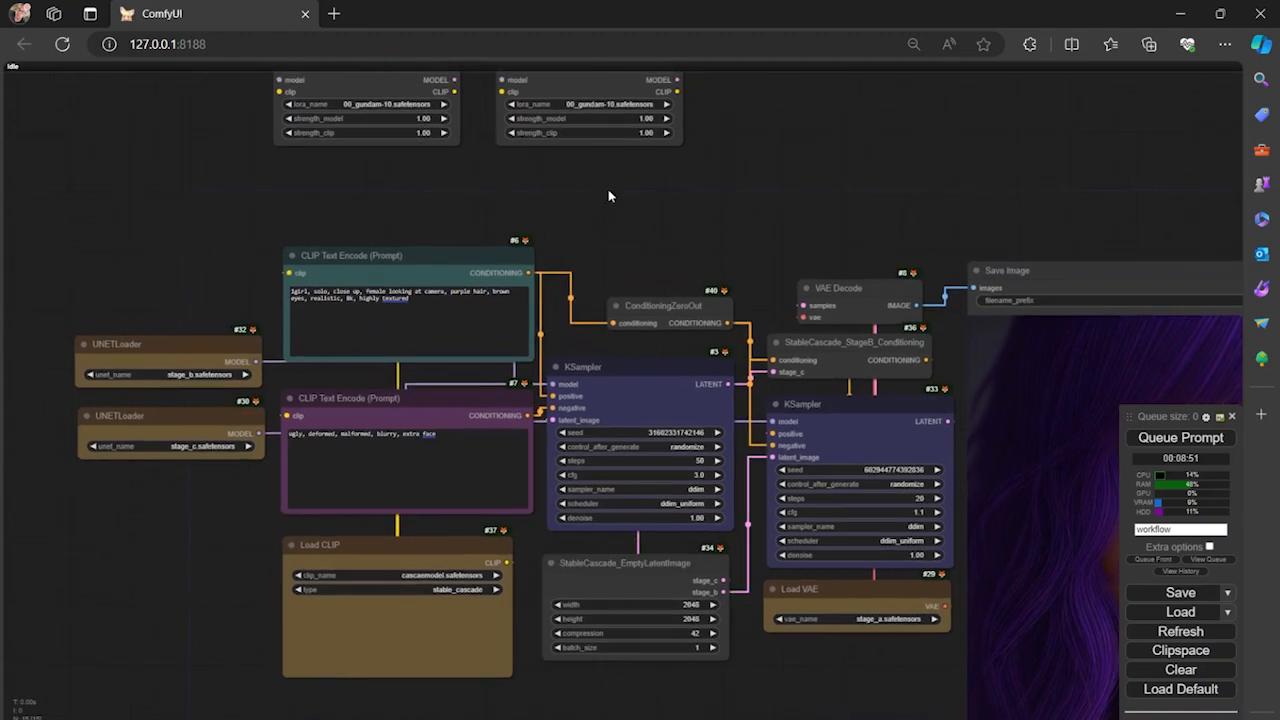
drag(678, 238, 390, 219)
drag(576, 691, 561, 512)
scroll(510, 565, down, 2)
scroll(561, 512, down, 1)
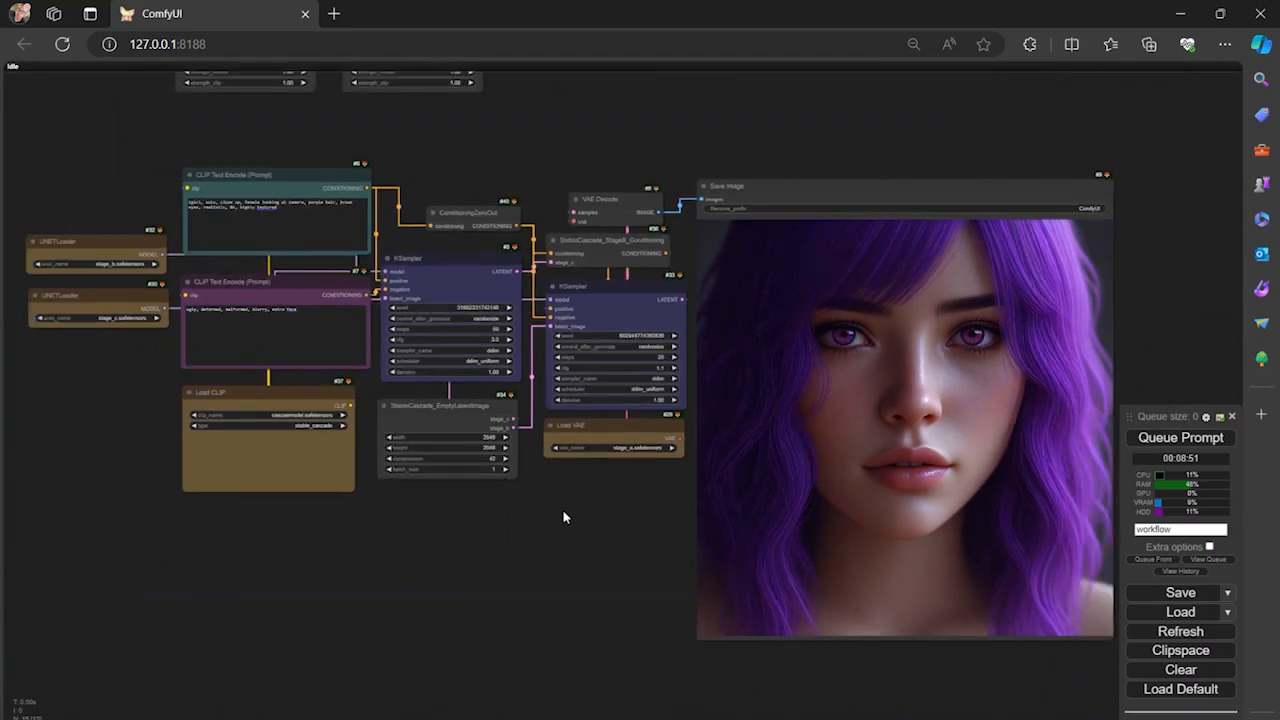
drag(337, 503, 421, 546)
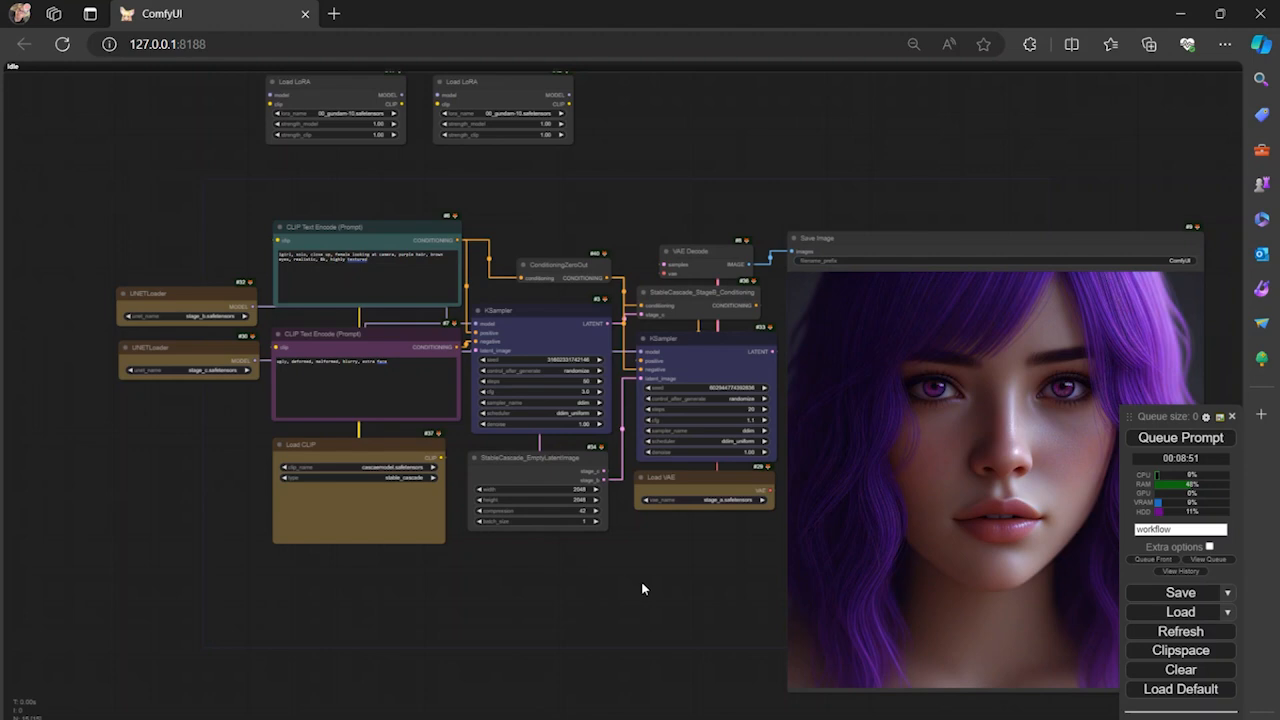
drag(640, 583, 577, 566)
scroll(569, 553, up, 1)
scroll(569, 553, down, 2)
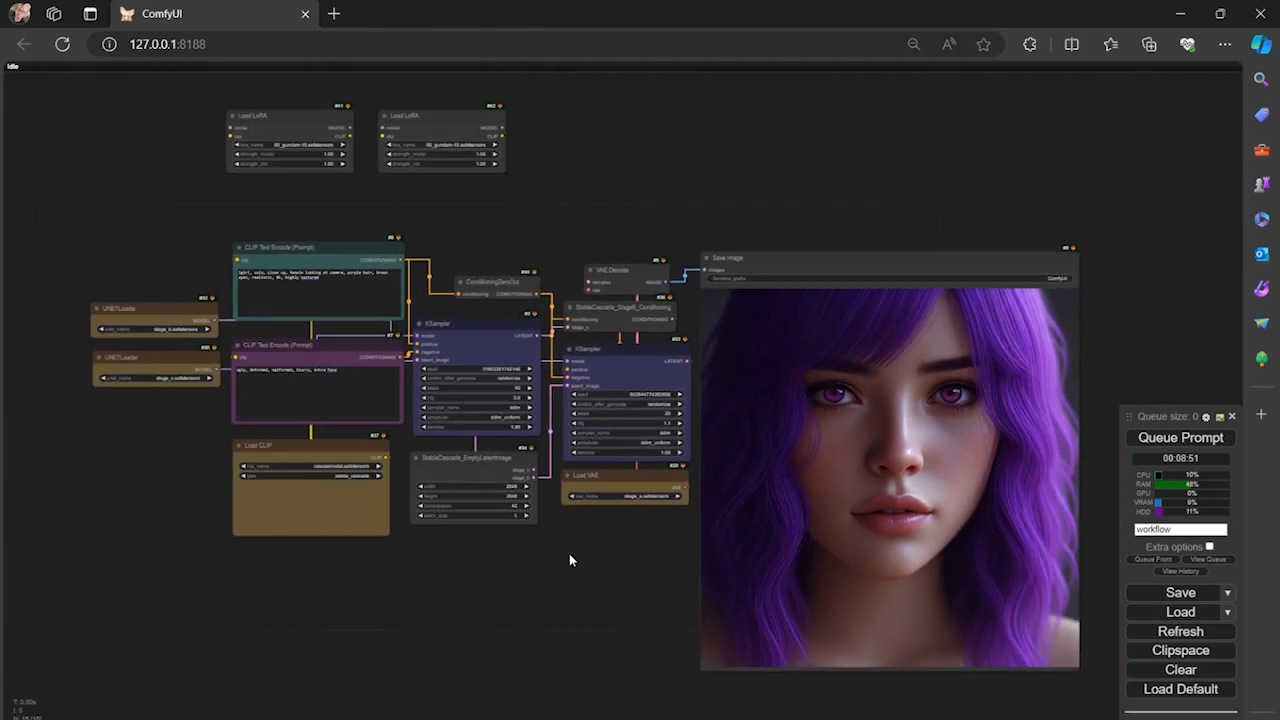
scroll(645, 553, up, 1)
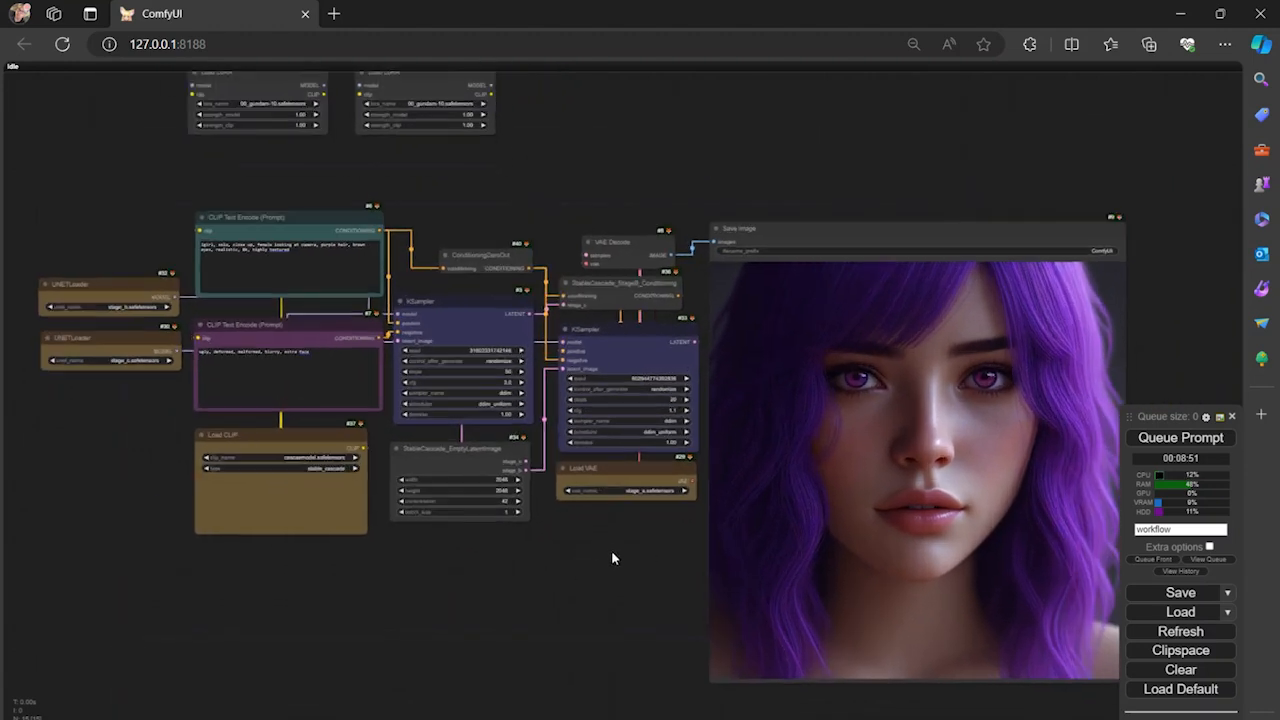
key(alt+Tab)
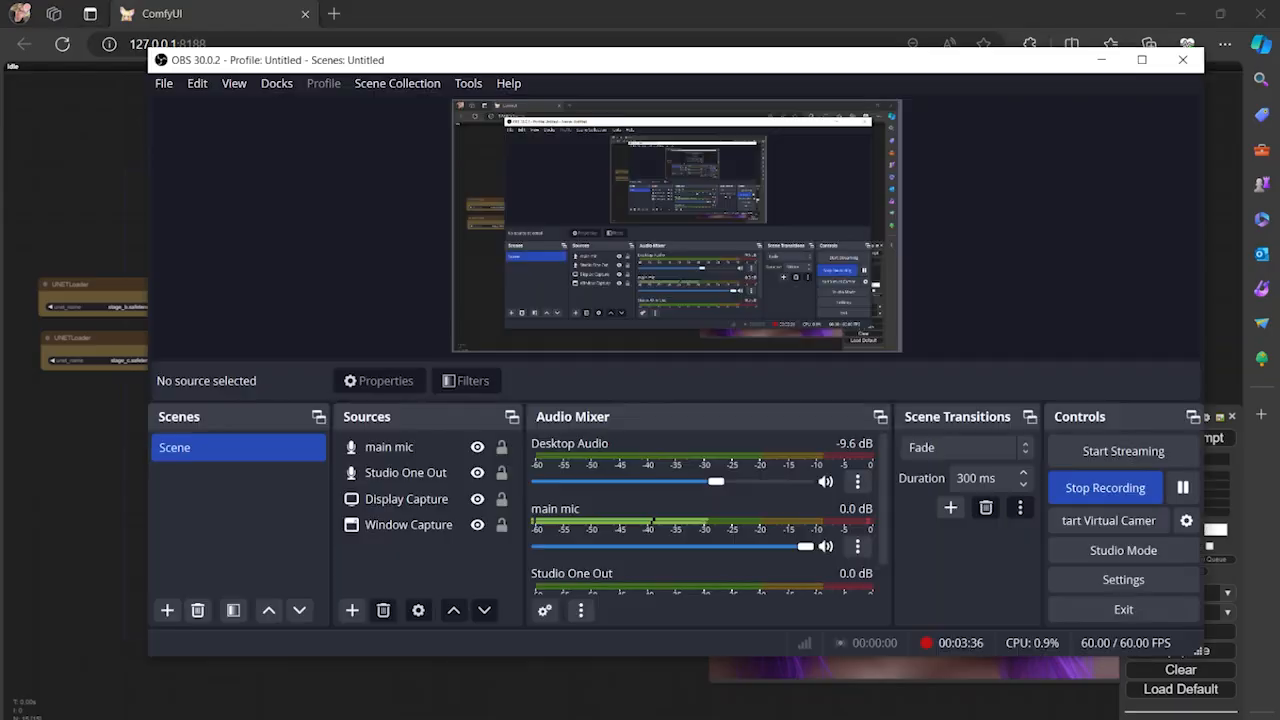